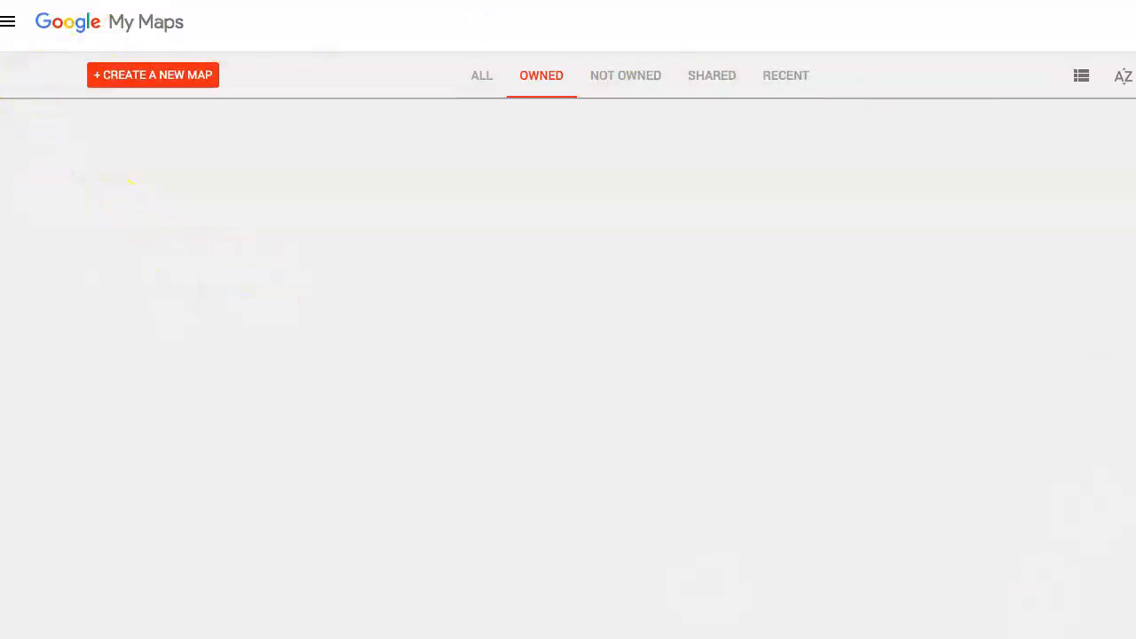
Create a new map and title it "Vacation Destinations"
click(152, 86)
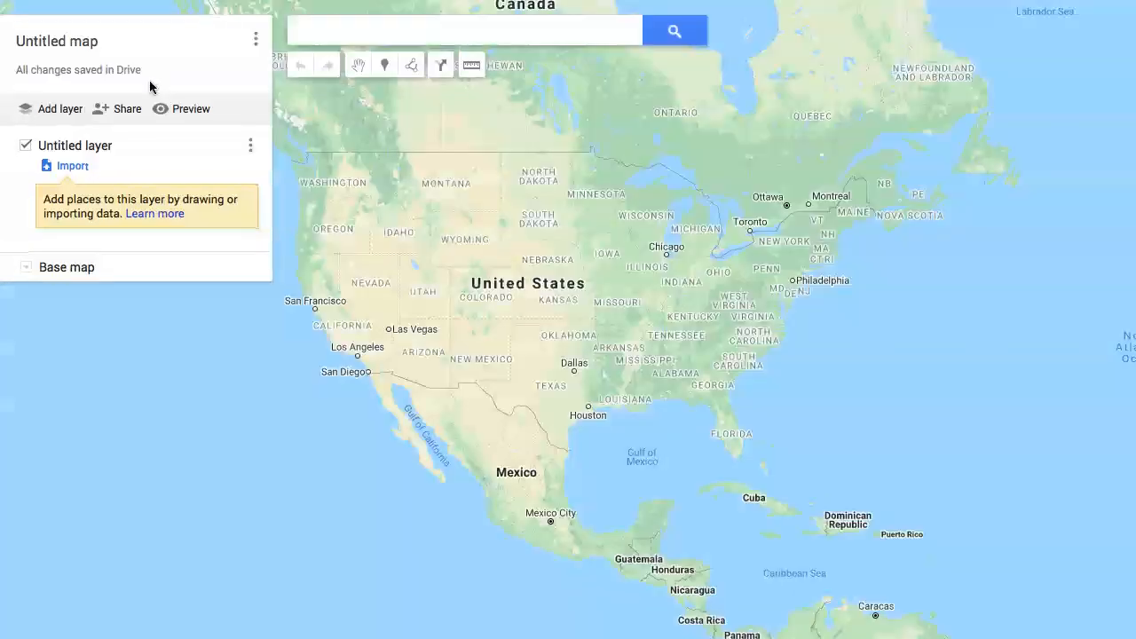
click(91, 44)
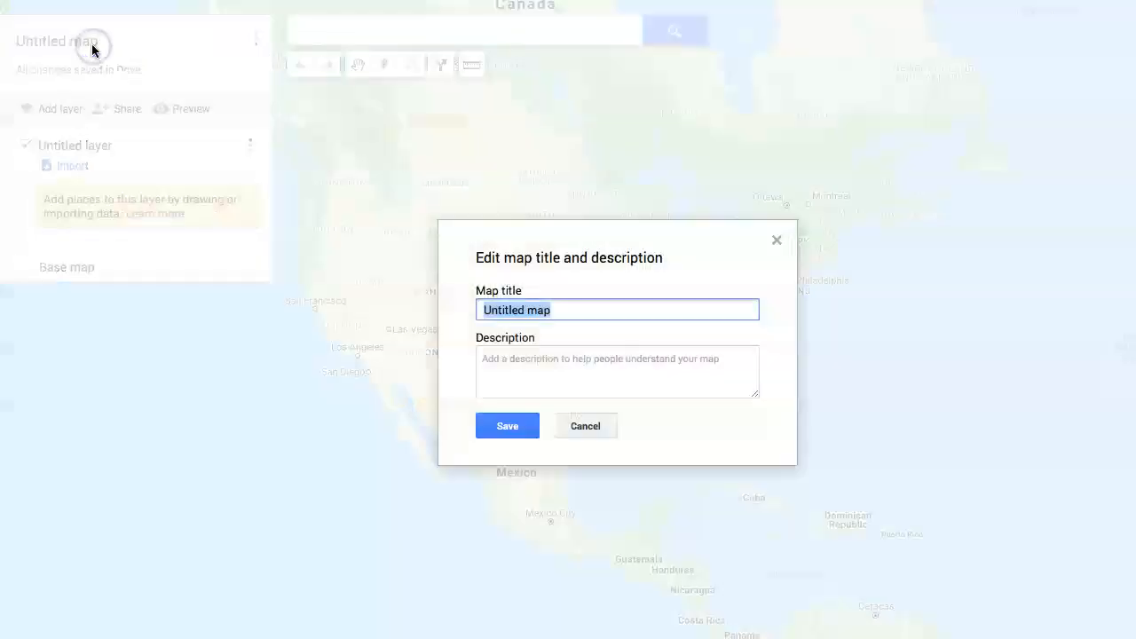
text(Vacation Destinations)
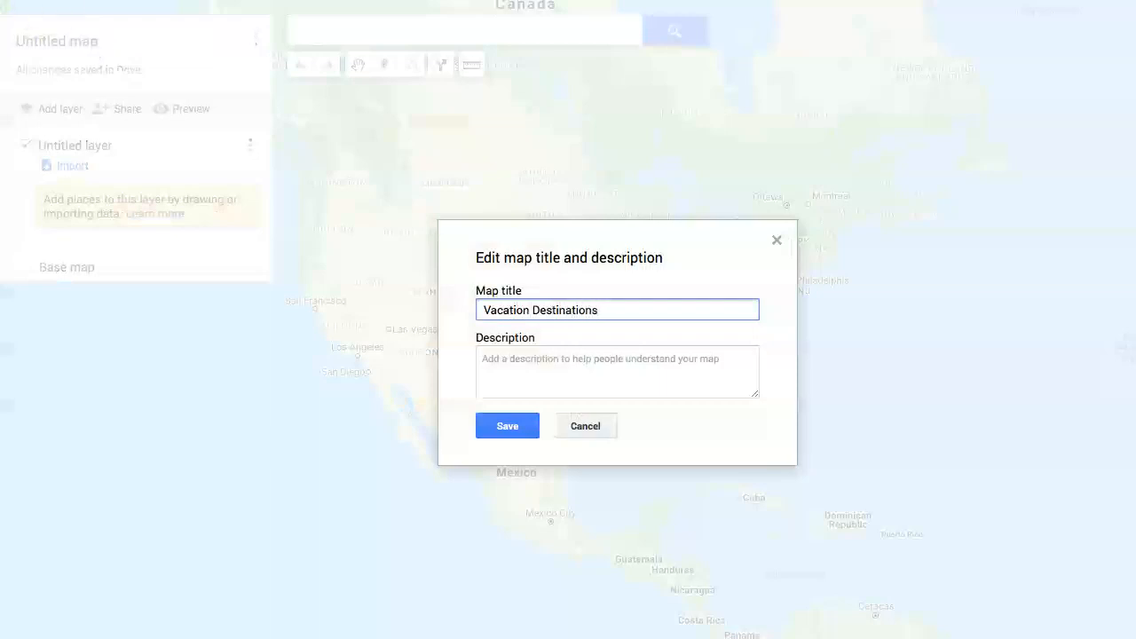
click(490, 428)
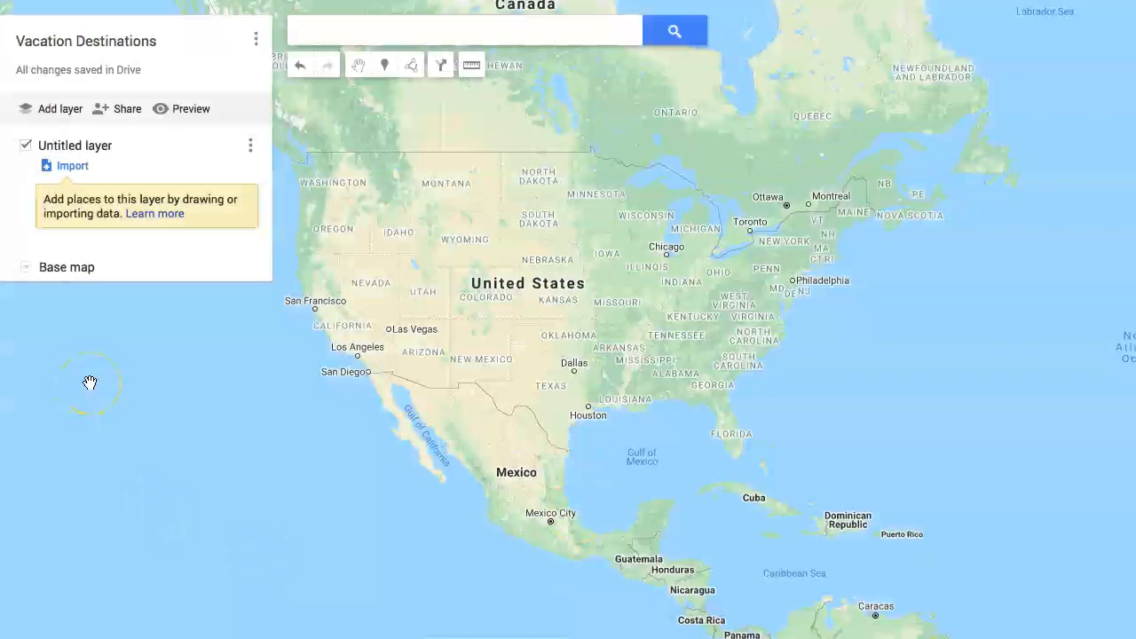
Search for Santorini, Greece and add the found place to the untitled layer
click(473, 35)
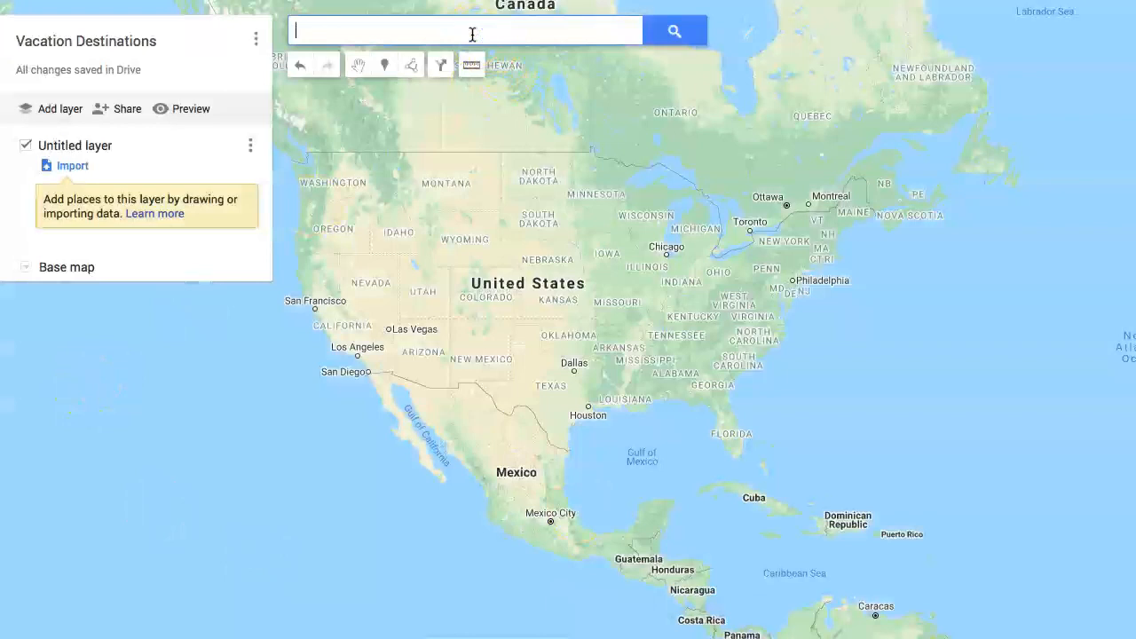
text(San)
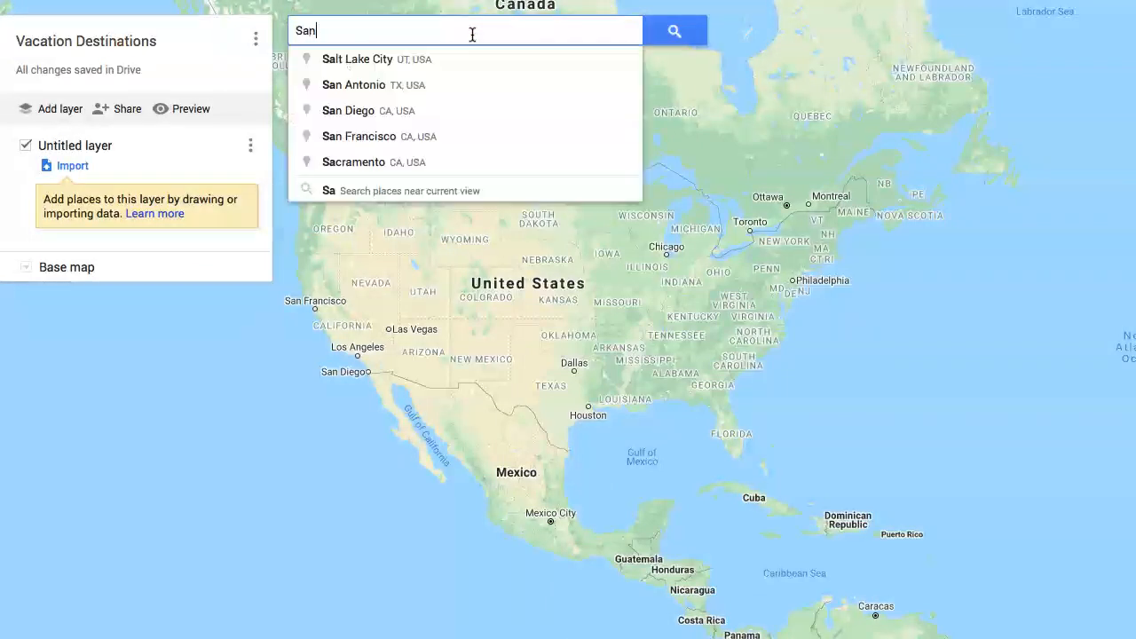
text(torini)
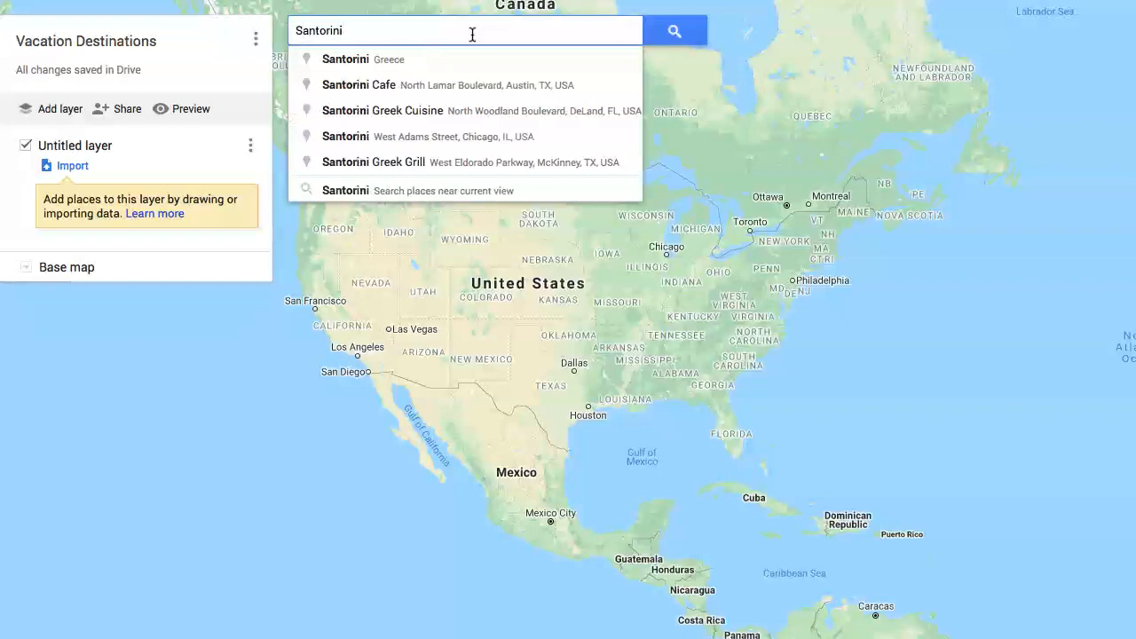
key(Return)
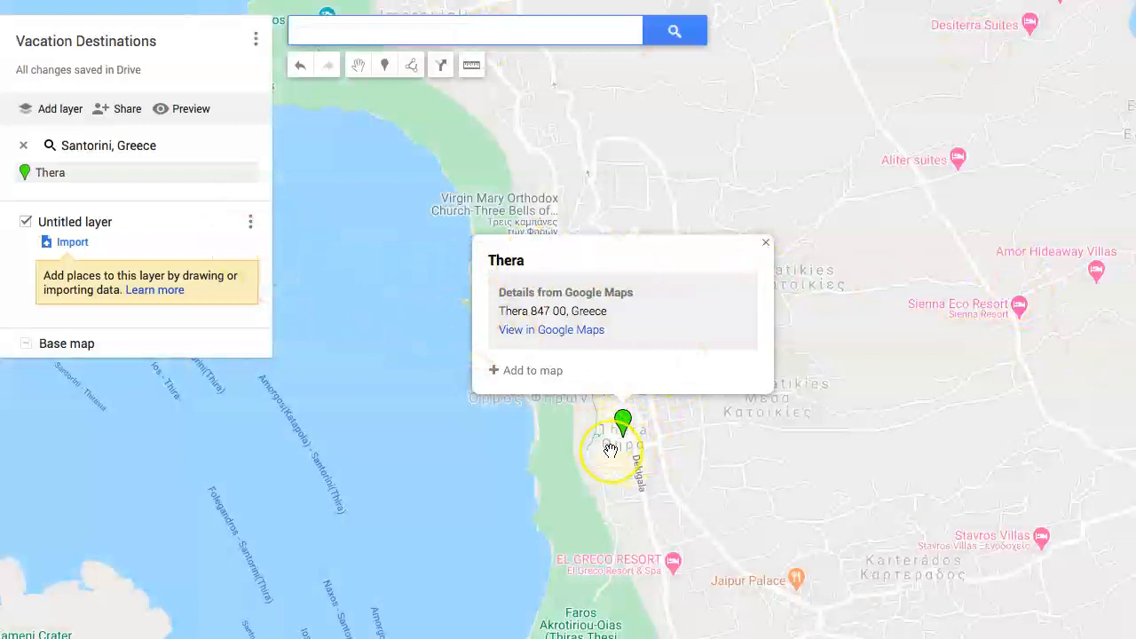
scroll(611, 450, down, 5)
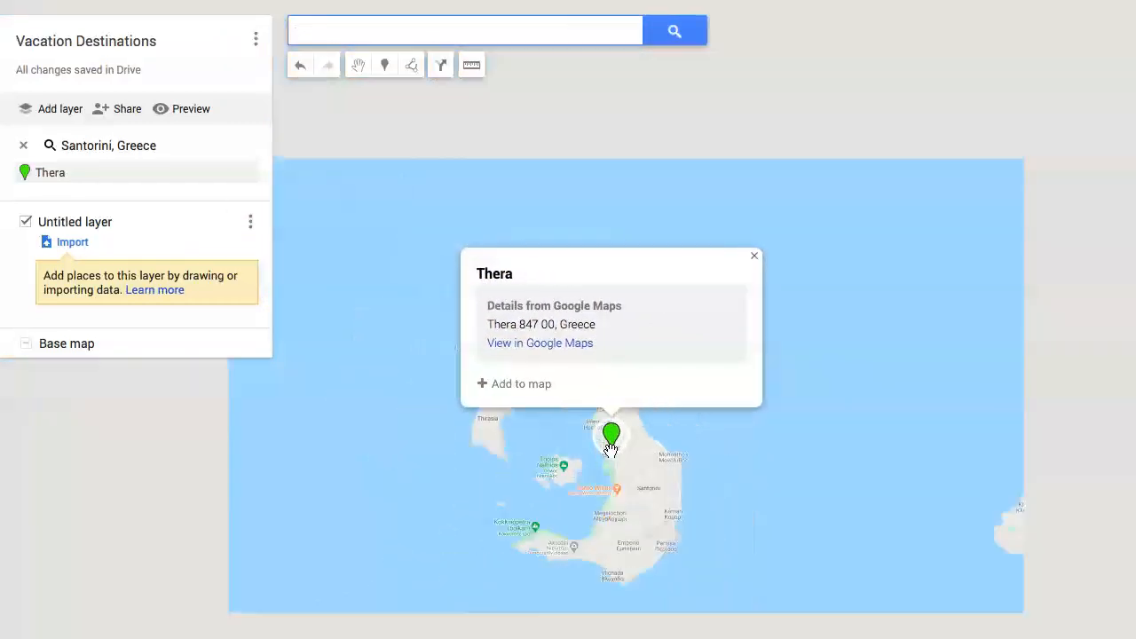
scroll(611, 450, up, 2)
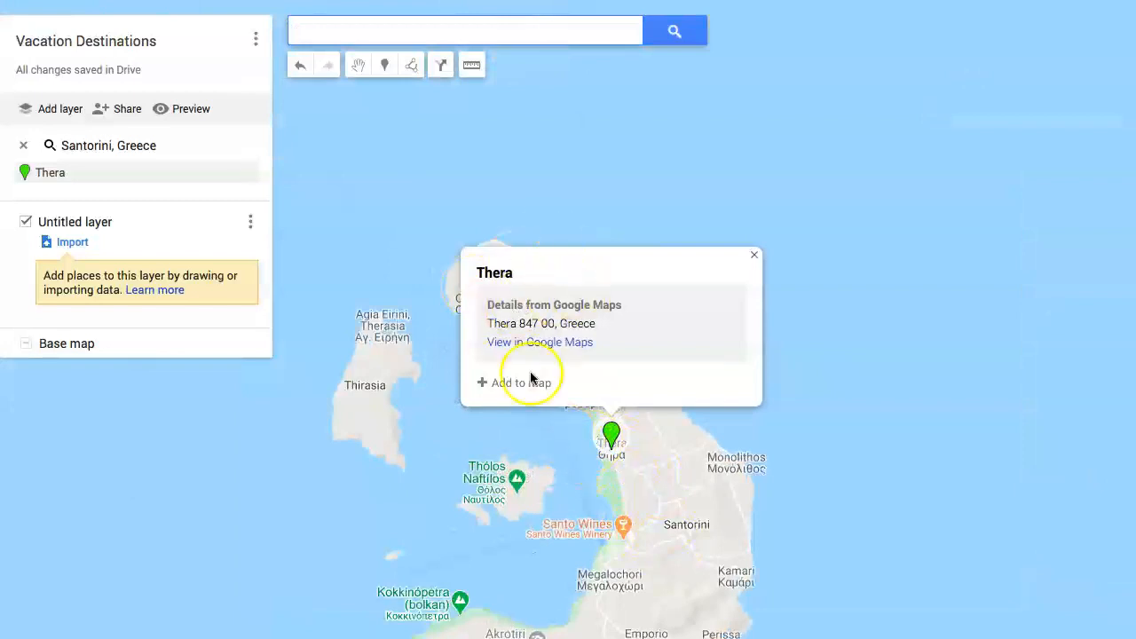
click(520, 383)
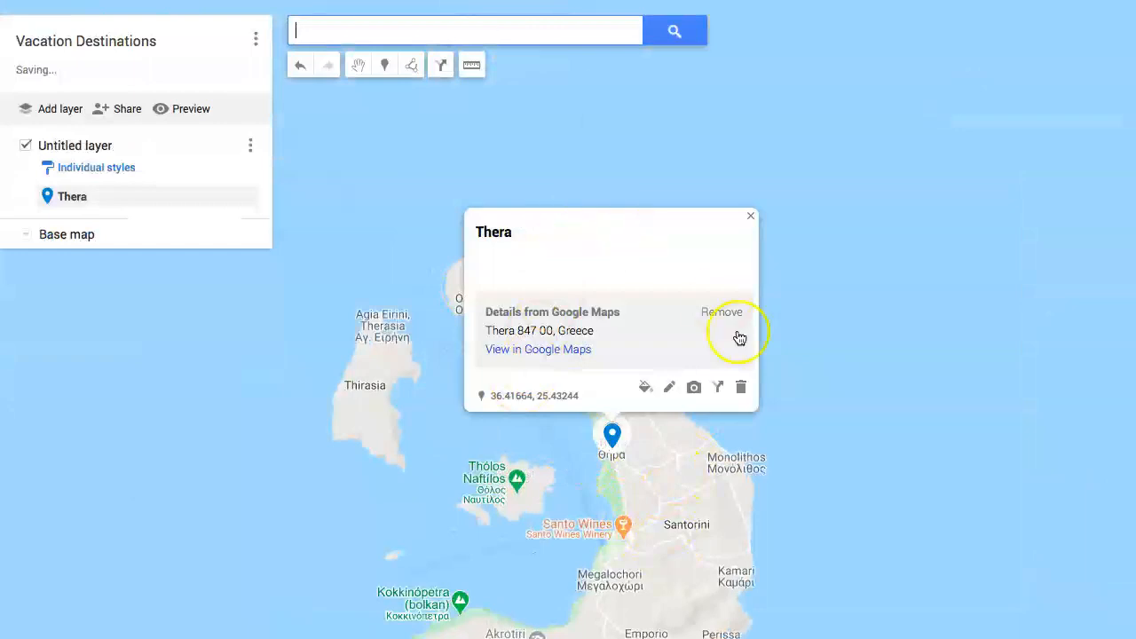
Open the Thera place for editing and change its title to "Santorini"
click(669, 387)
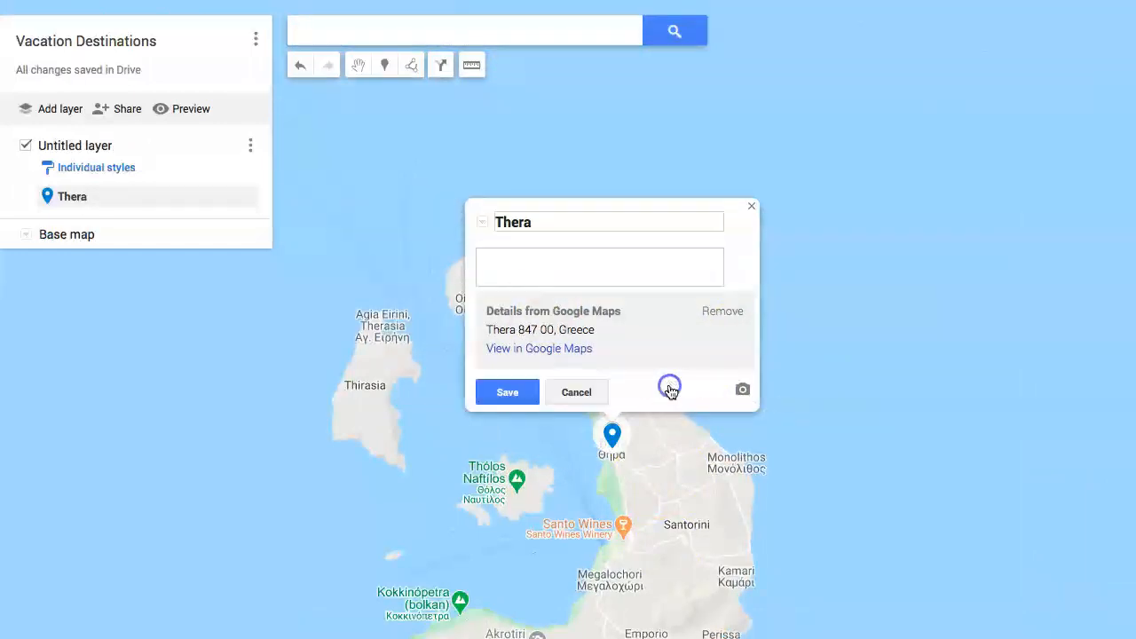
drag(531, 222, 464, 211)
drag(574, 220, 512, 221)
key(BackSpace)
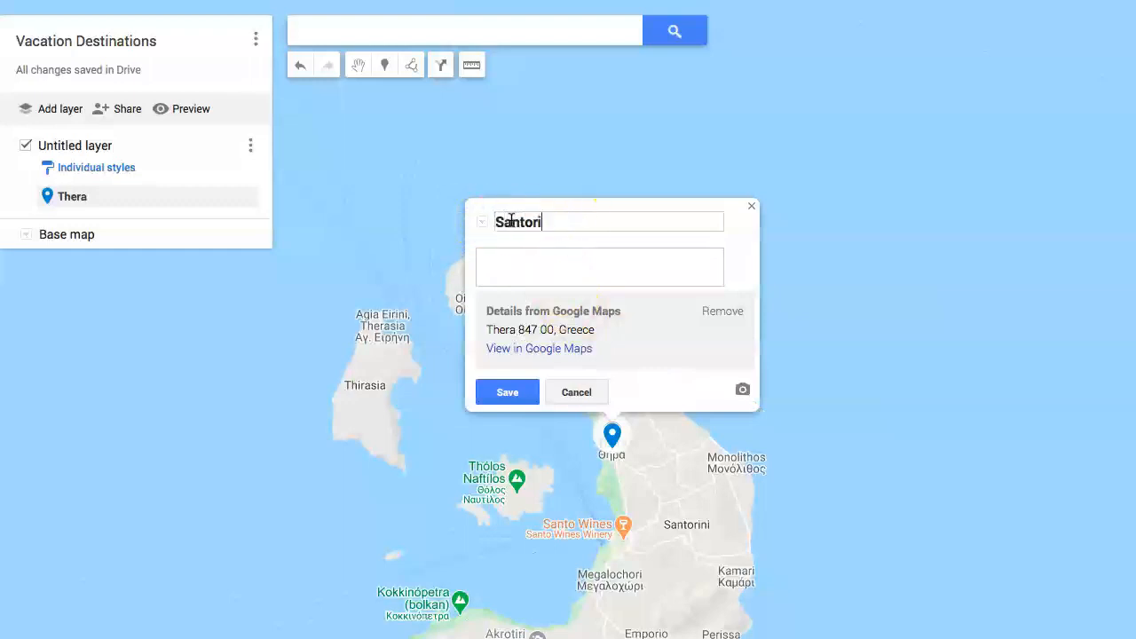
key(BackSpace)
Add and save the description "I want to visit Santorini because I saw an Instagram photo with beautiful Greek architecture and I was inspired to travel here."
click(648, 268)
text(sit Santorini because I saw an in)
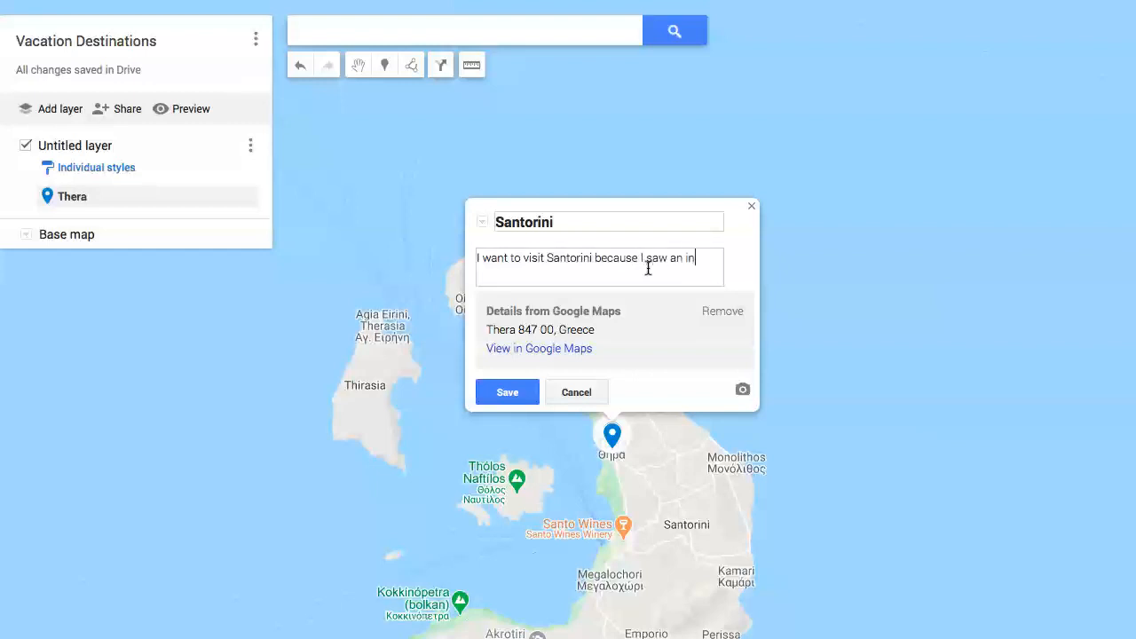
text(am photo with beautiful Greek A)
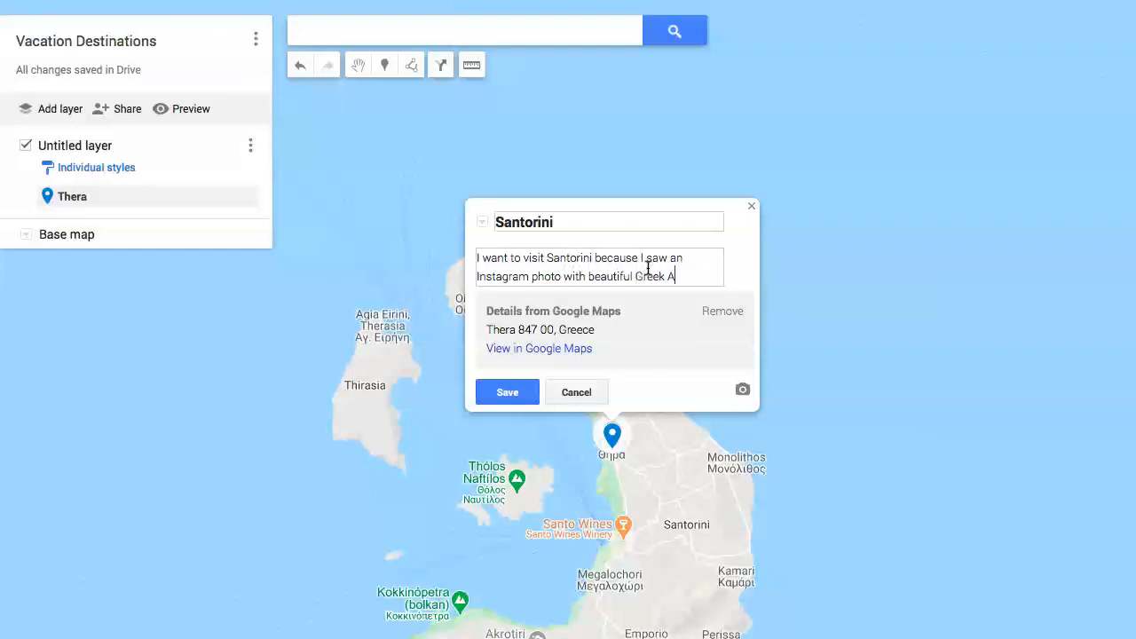
text(ure)
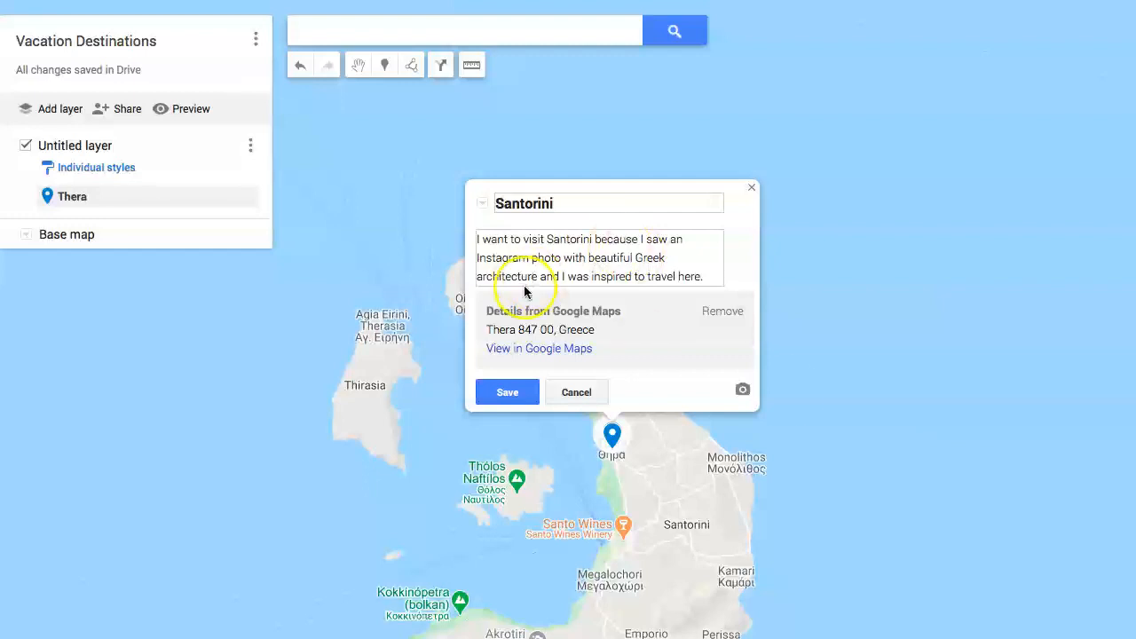
click(500, 397)
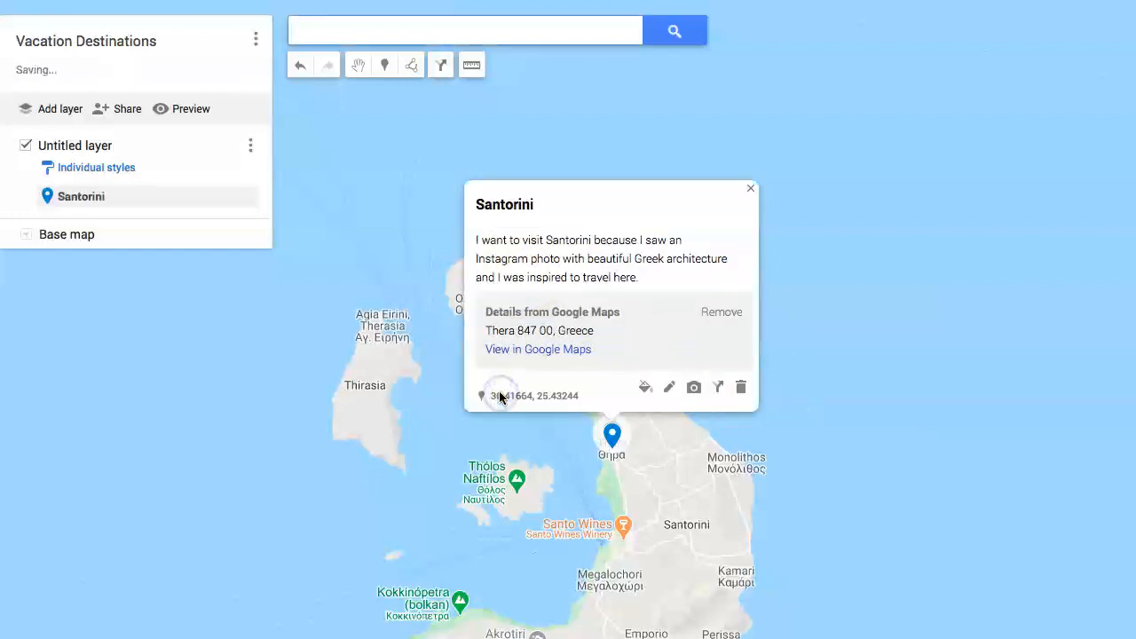
Change the Santorini marker's colour to orange-red and close its style options and info card
click(646, 388)
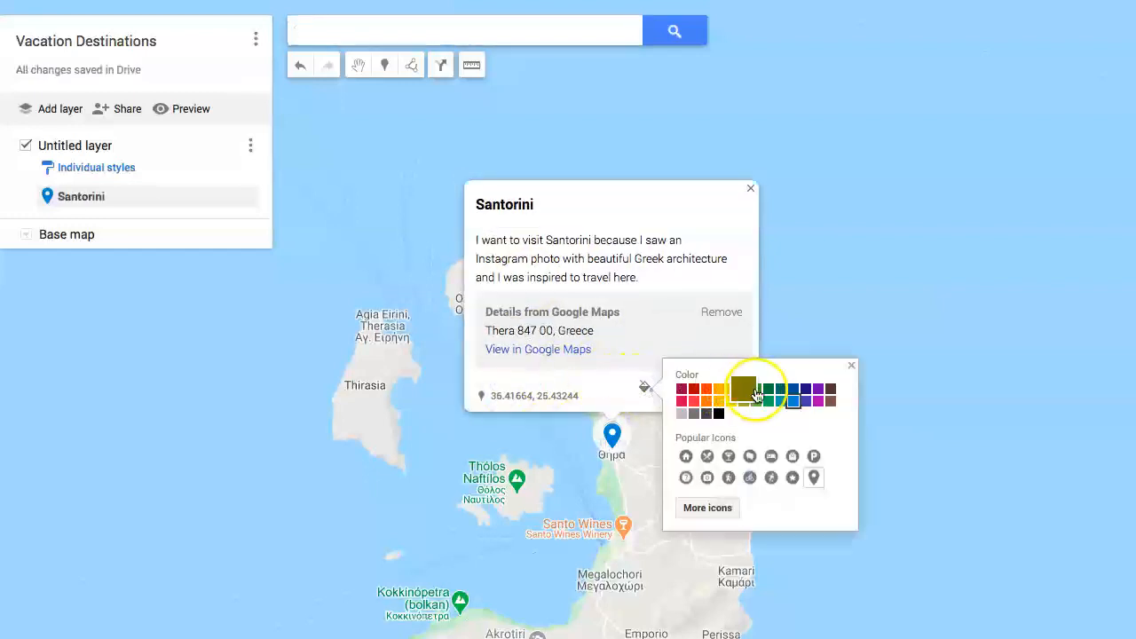
click(706, 388)
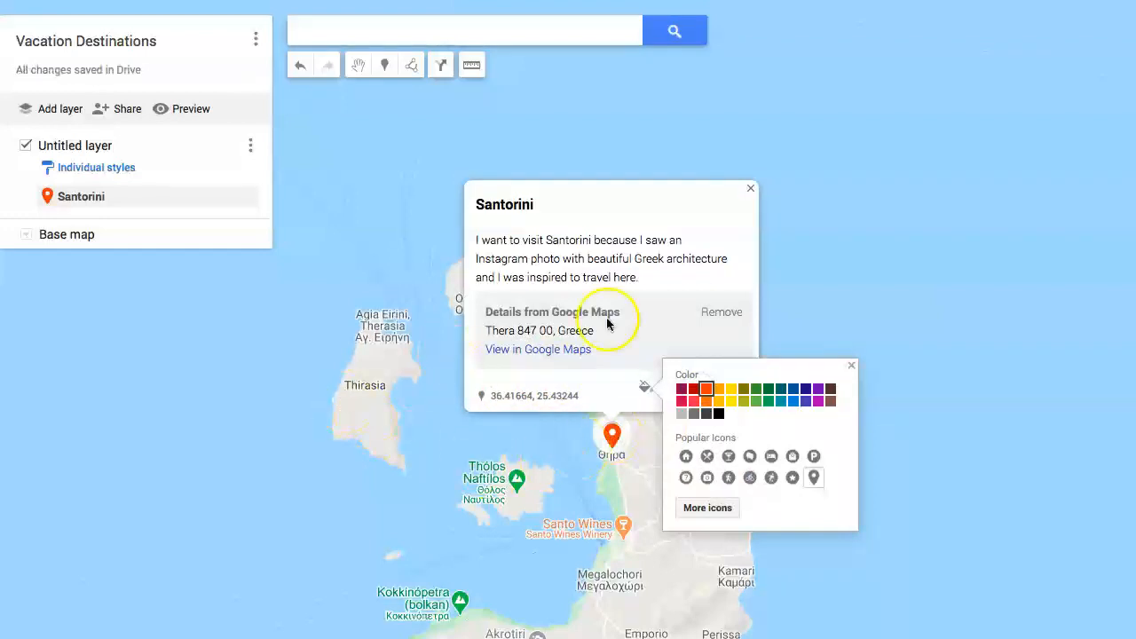
click(850, 292)
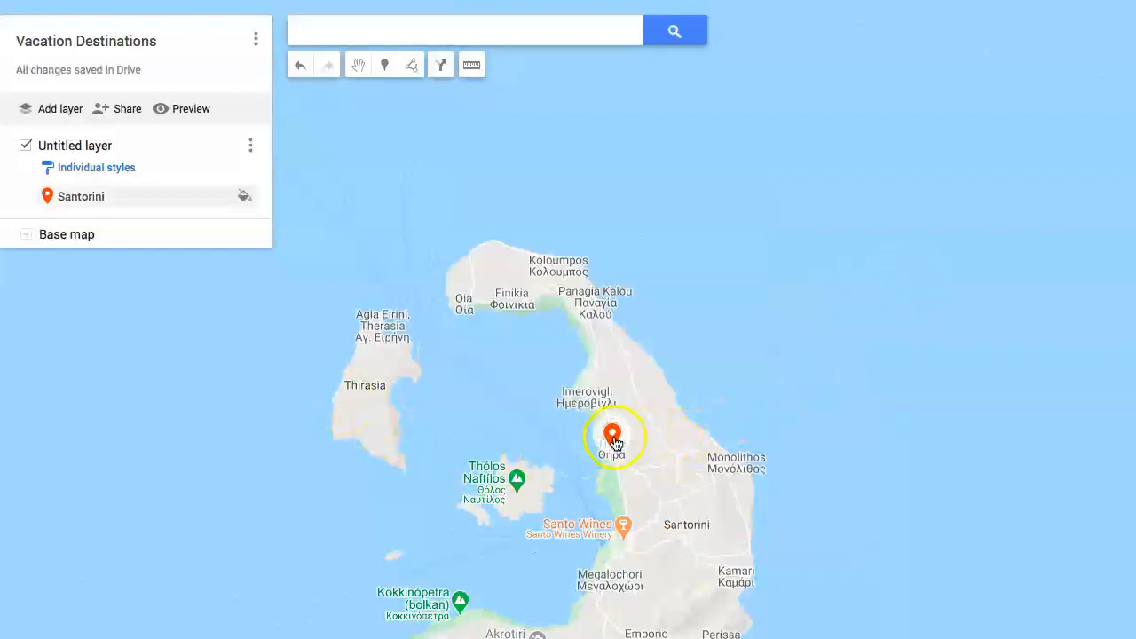
Place a new marker on the narrow southwestern spit of Isola Tavolara, off Sardinia's northeast coast near Olbia
scroll(616, 436, down, 2)
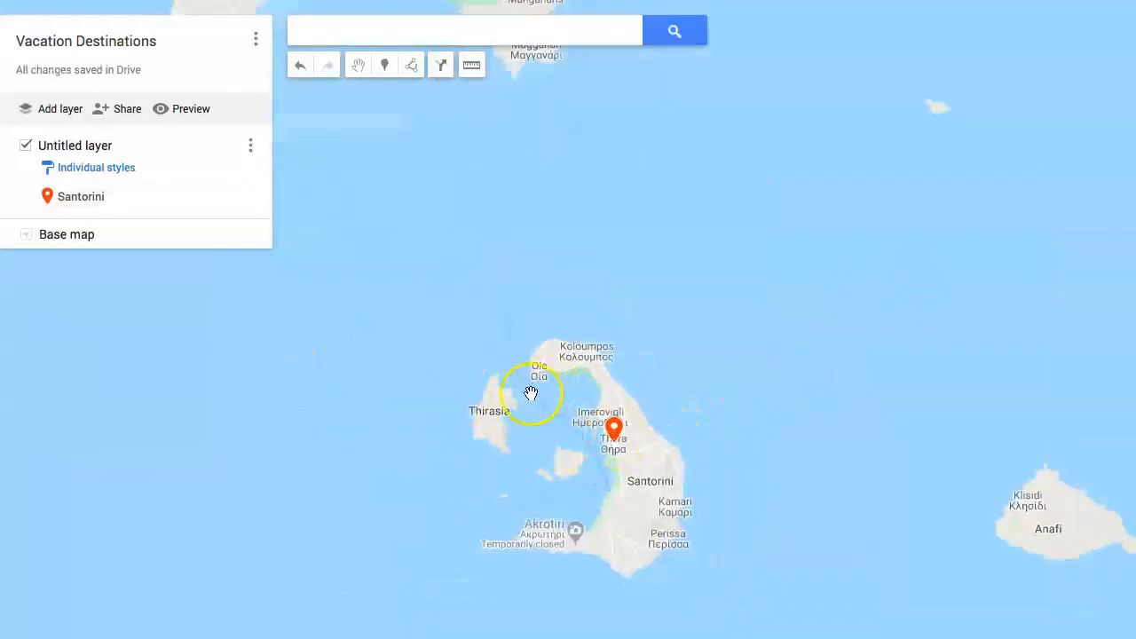
scroll(381, 389, down, 4)
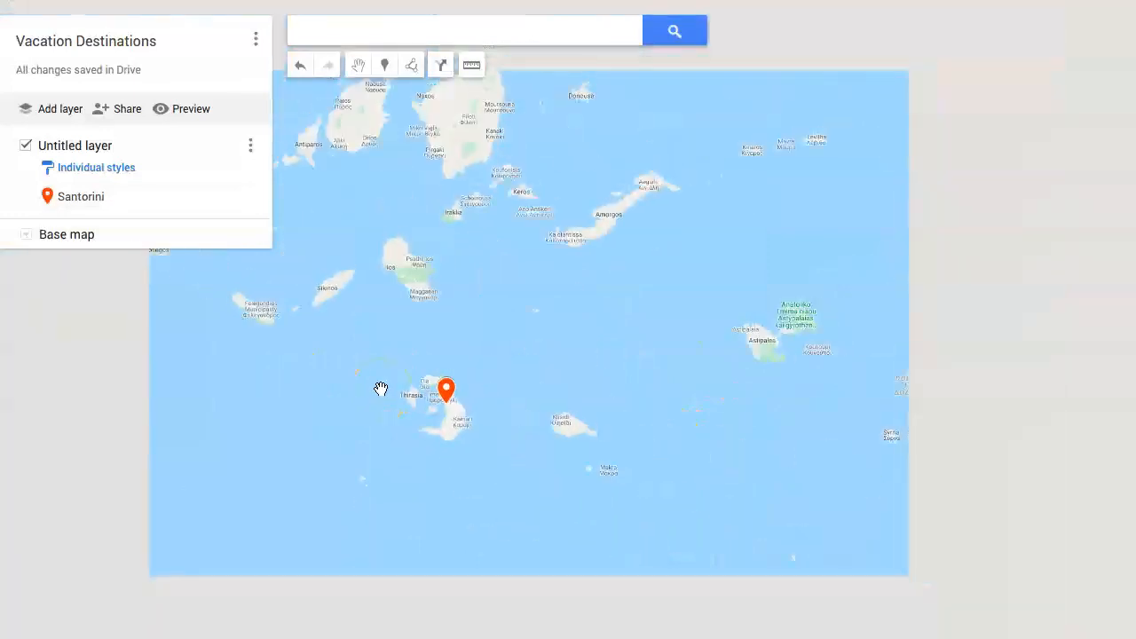
scroll(381, 387, down, 2)
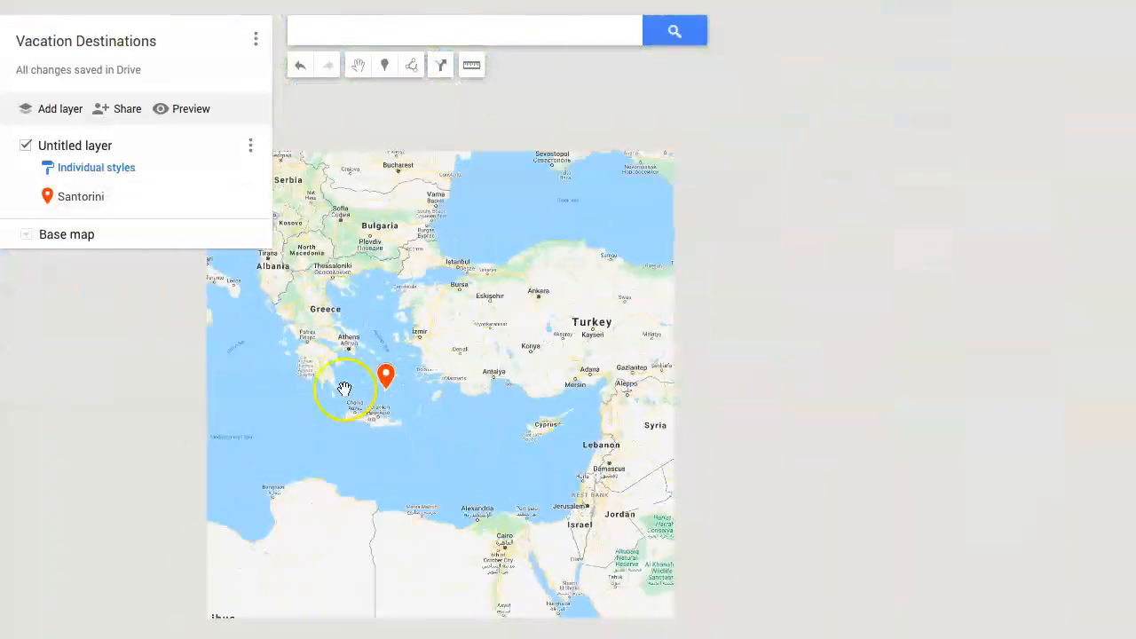
drag(406, 391, 694, 406)
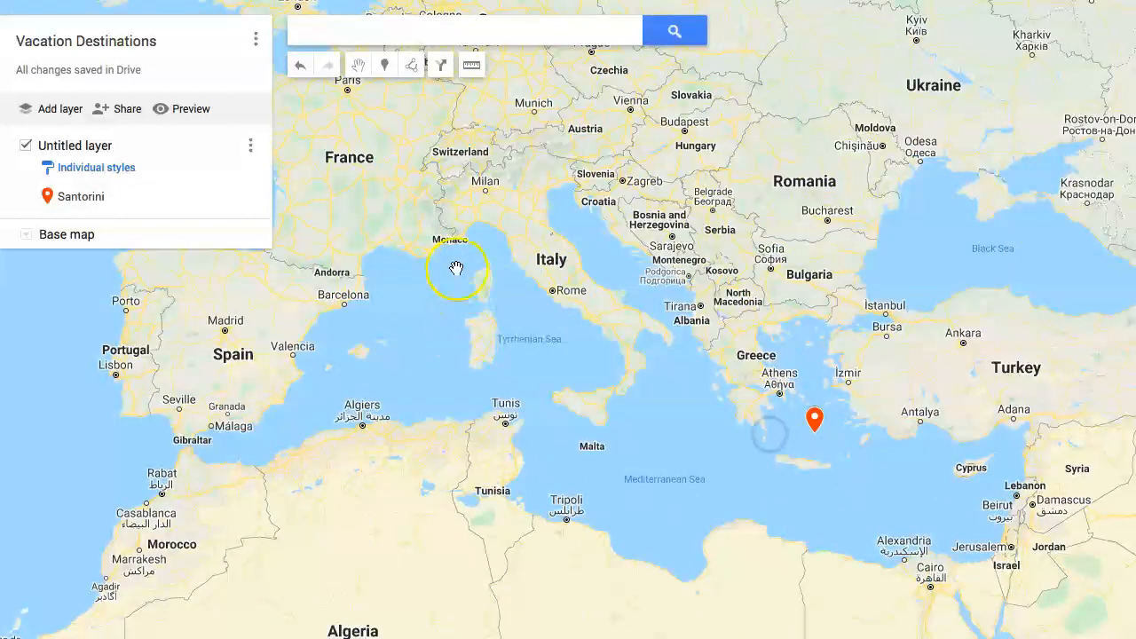
scroll(478, 261, up, 2)
scroll(520, 274, up, 4)
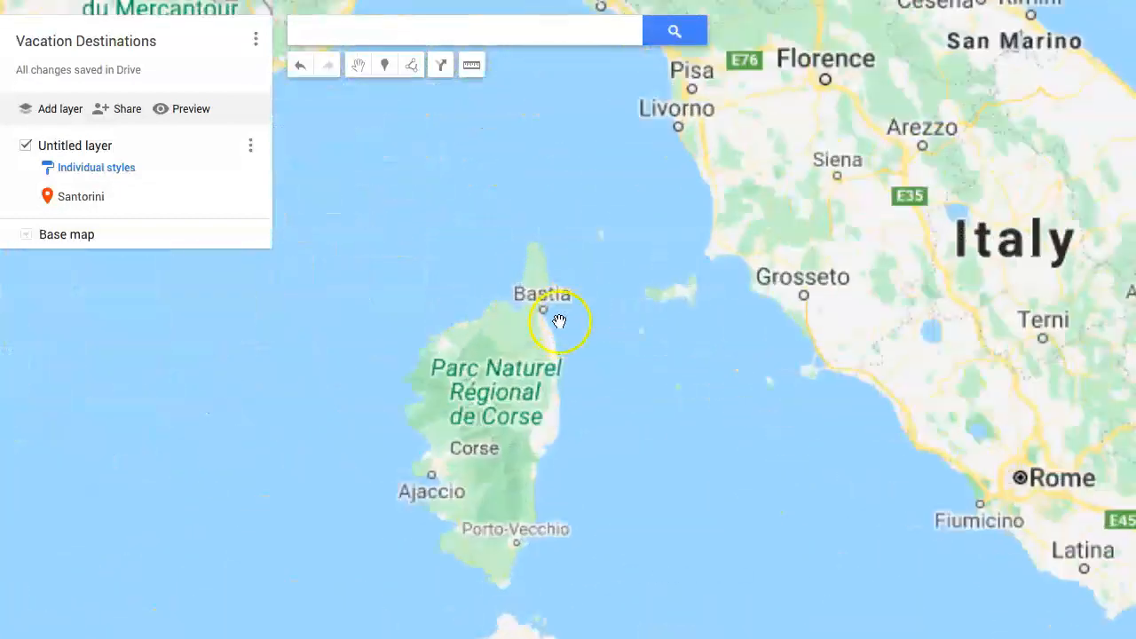
drag(578, 493, 515, 185)
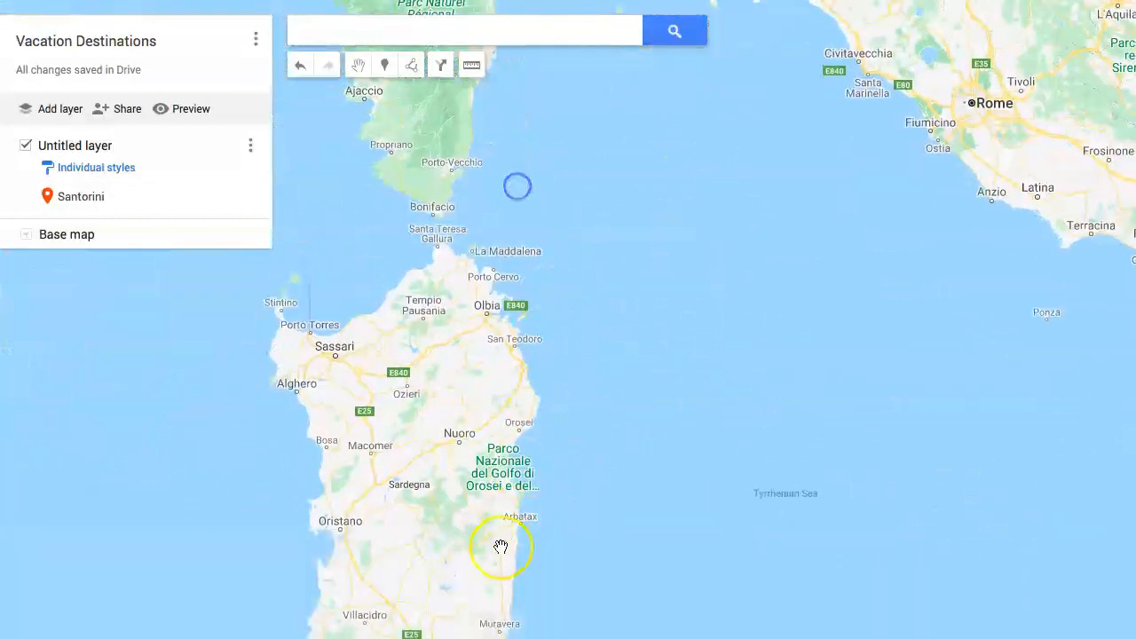
scroll(476, 258, up, 2)
scroll(593, 361, up, 6)
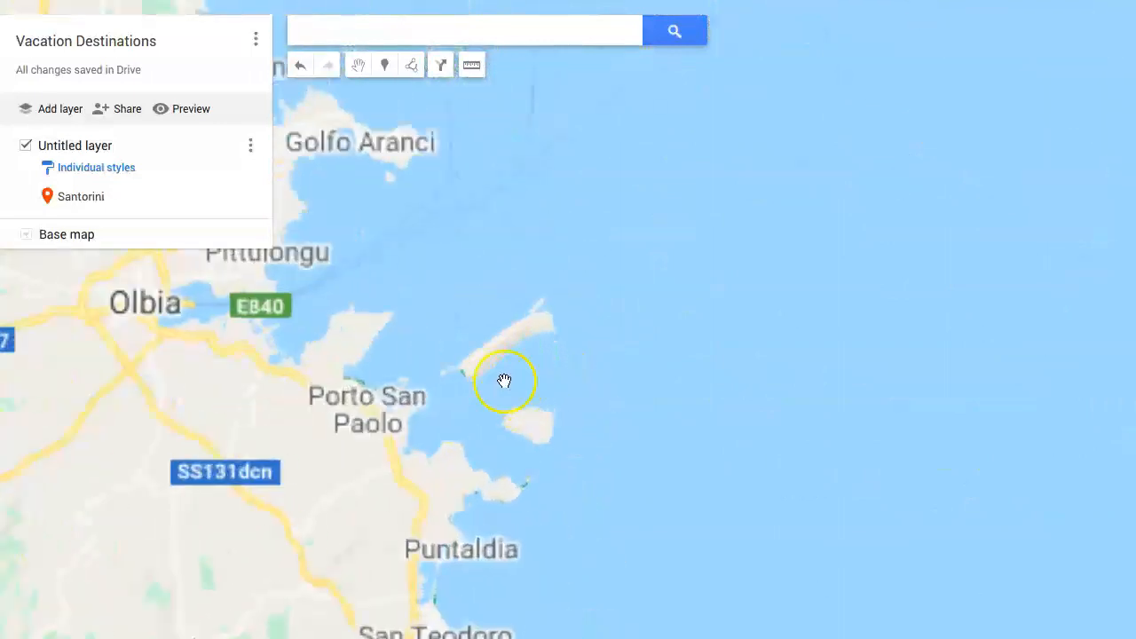
scroll(372, 373, up, 5)
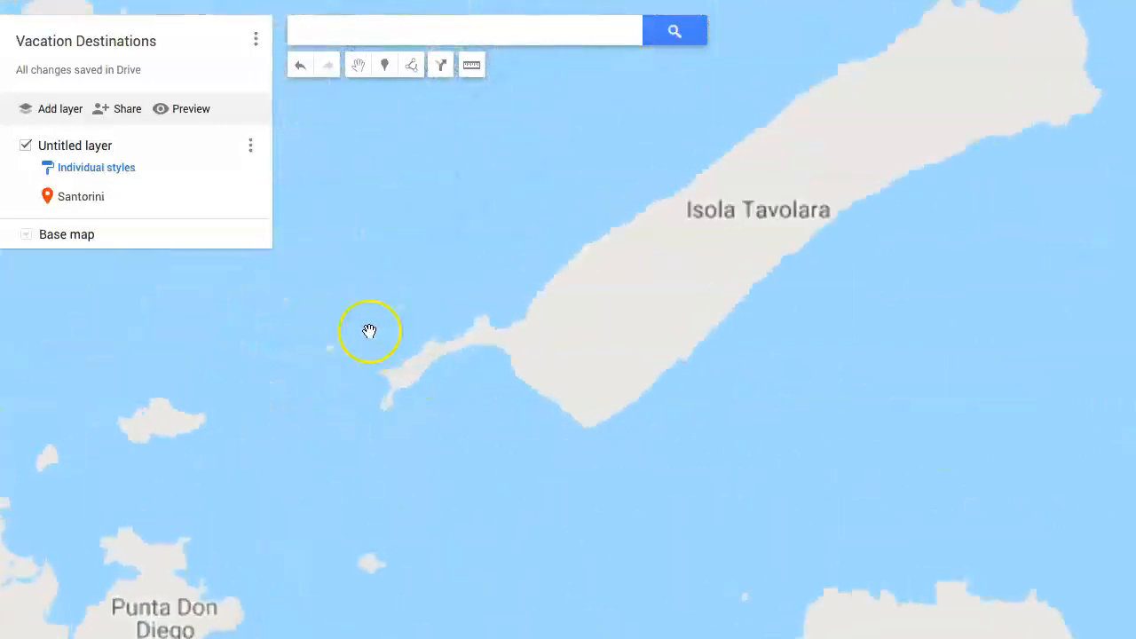
click(383, 65)
click(453, 353)
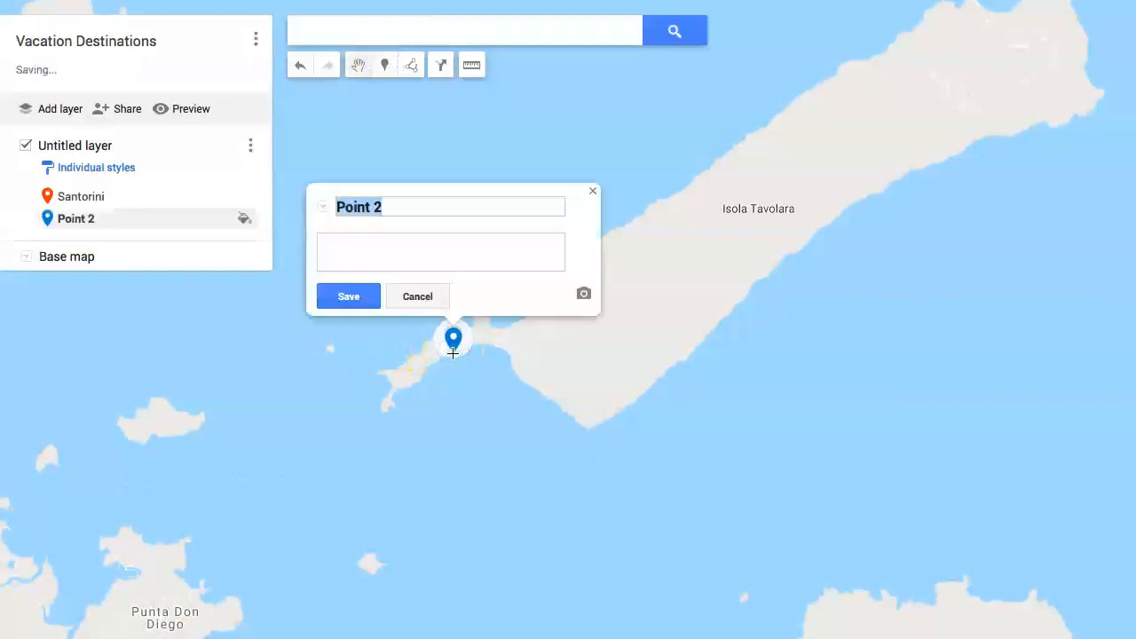
Title the marker "Tavolara Beach" and save the description "I want to visit this beach because it has a beautiful backdrop of Tavolara mountain."
text(Tavolara Beach)
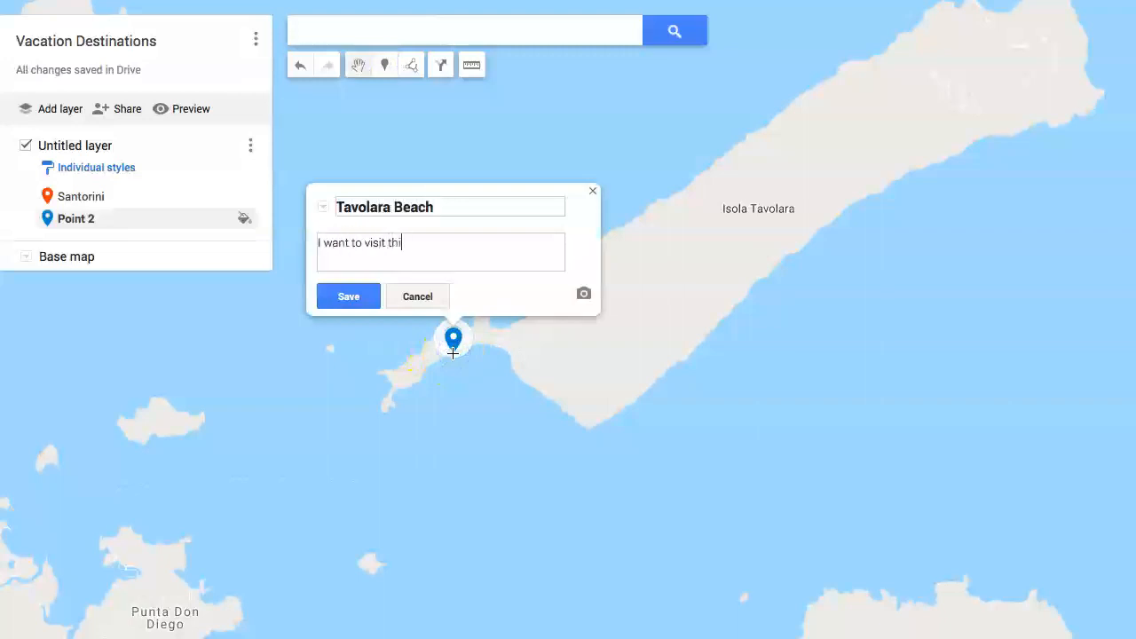
text(ause)
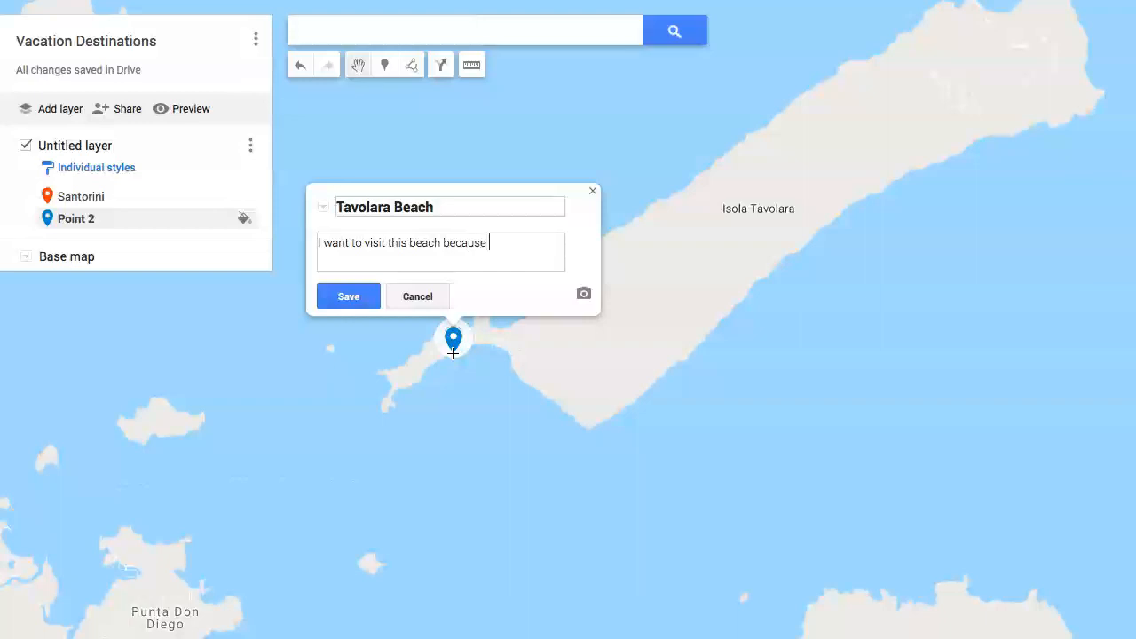
text( it has a beautiful backdrop of Tavolara mountain.)
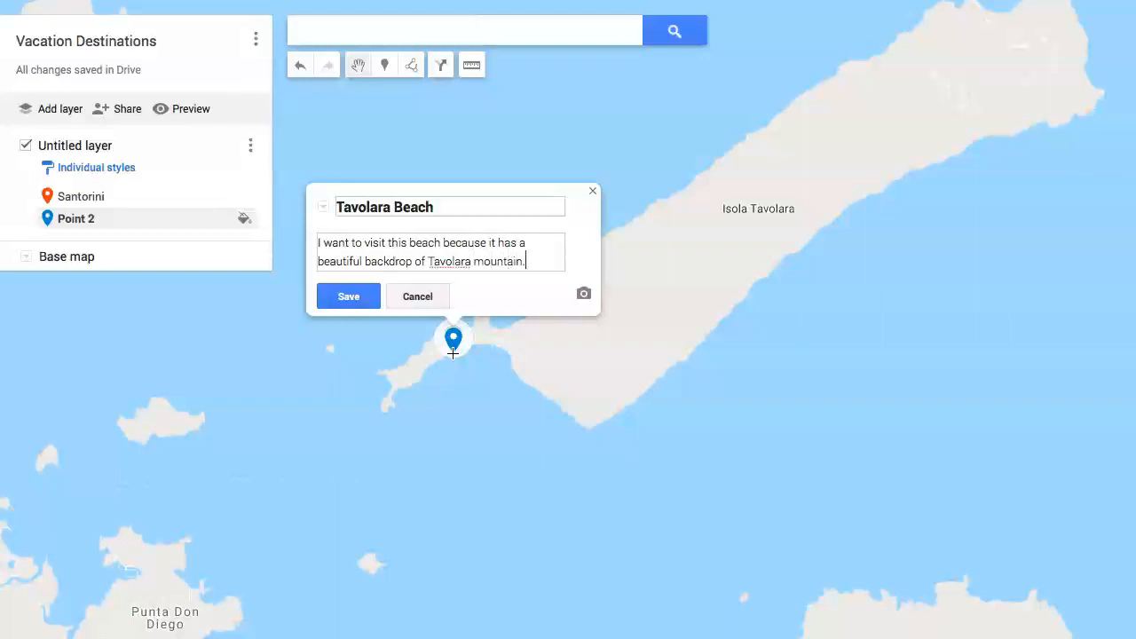
click(345, 299)
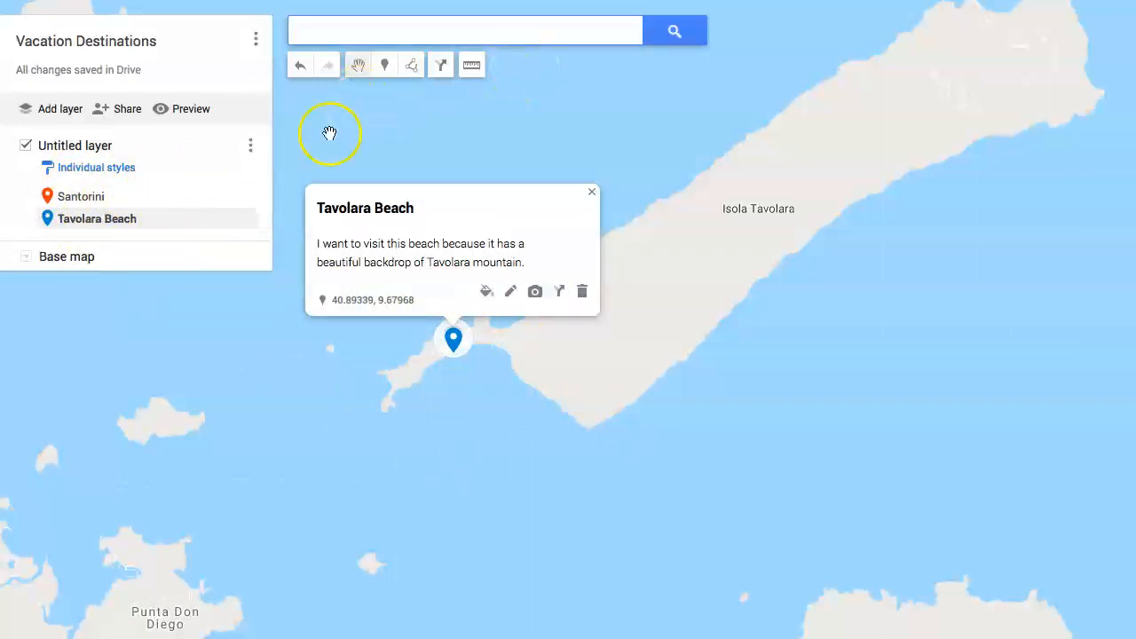
click(101, 173)
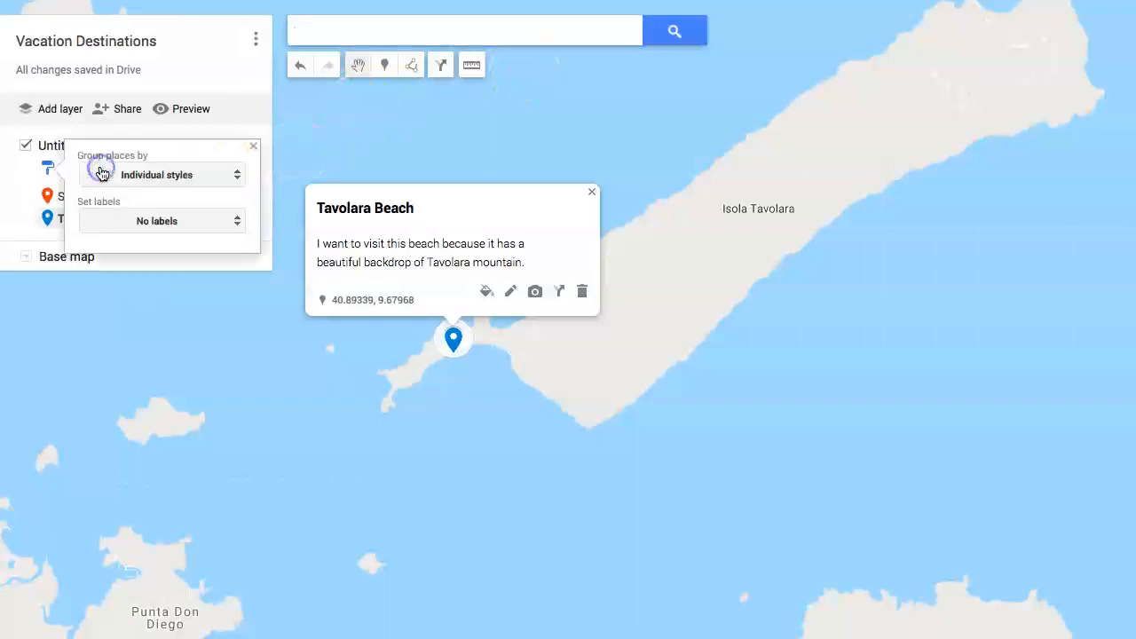
click(20, 170)
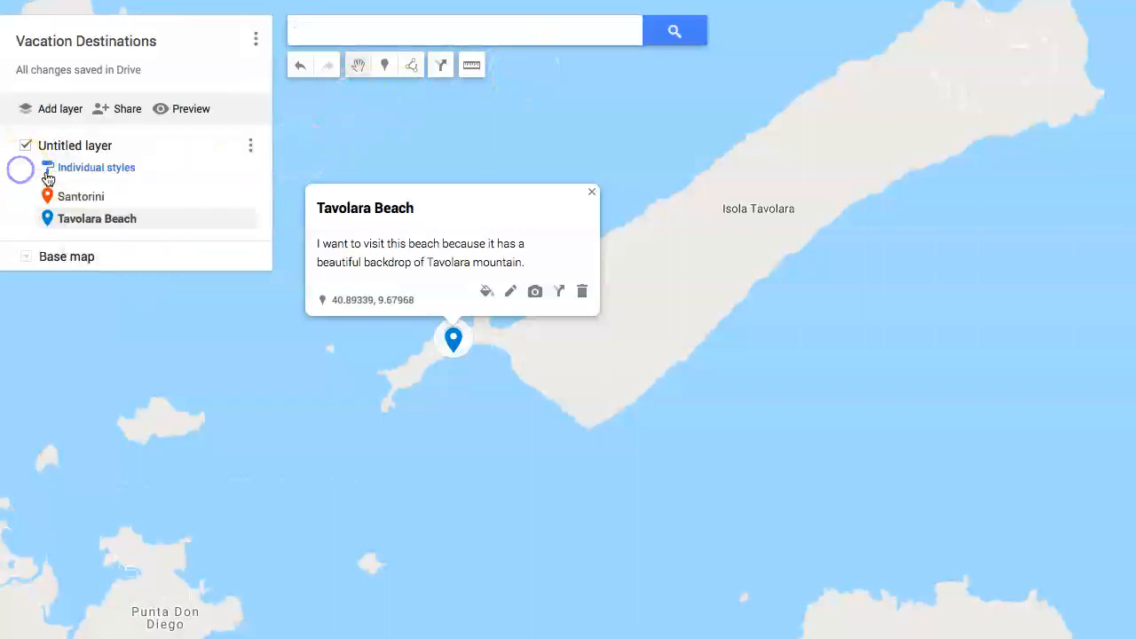
Label the places in the untitled layer by name and close the layer's style options and the Tavolara Beach info card
click(124, 171)
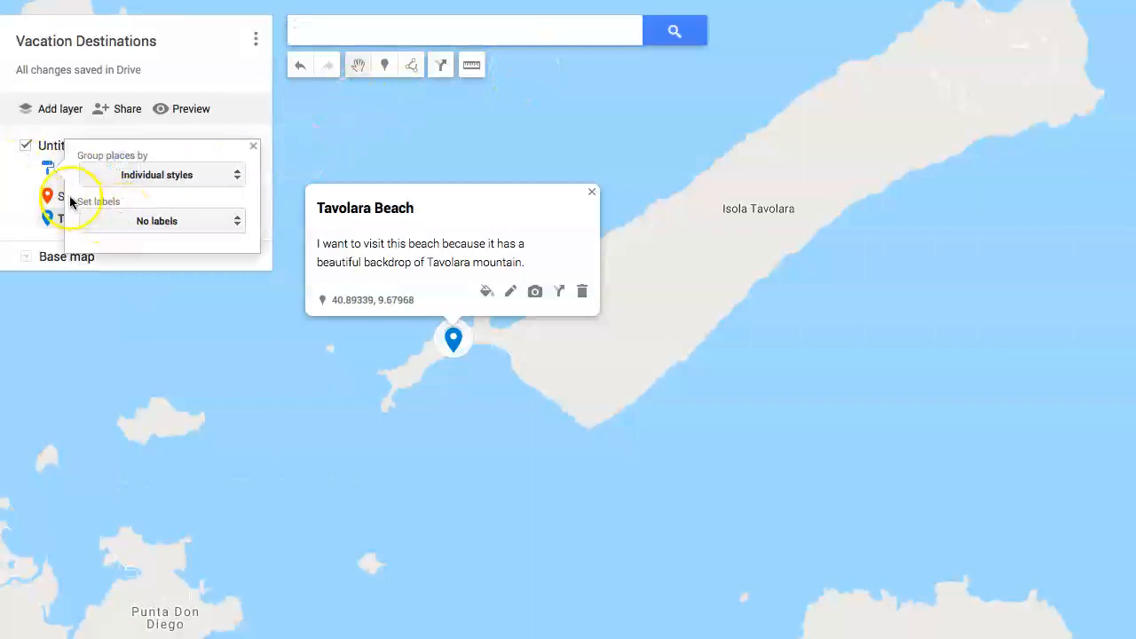
click(134, 221)
click(133, 257)
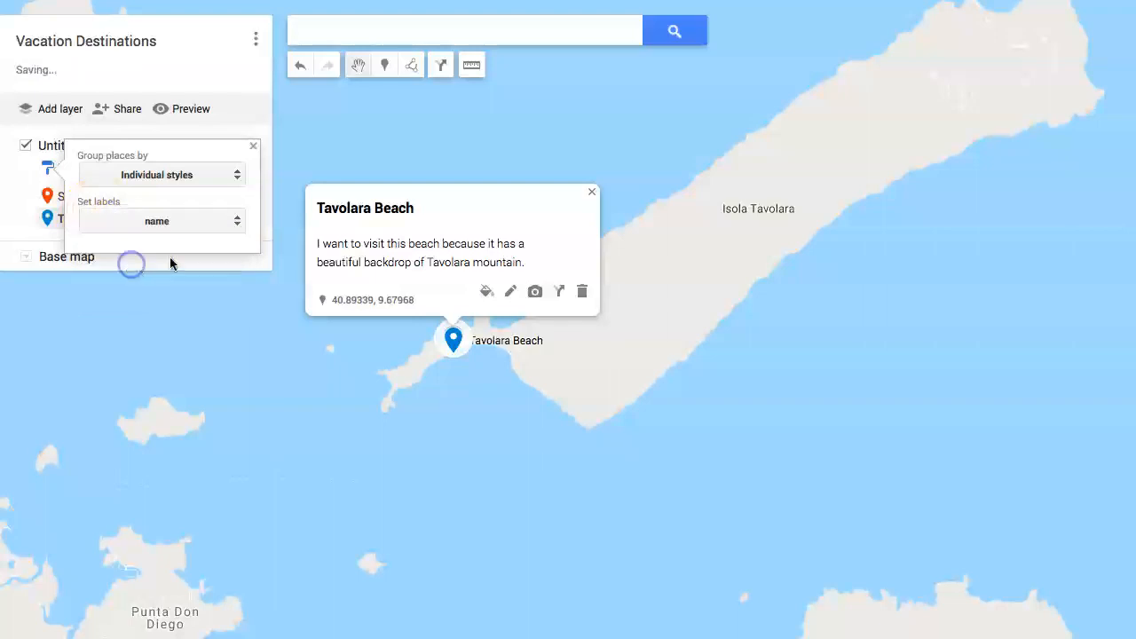
click(491, 382)
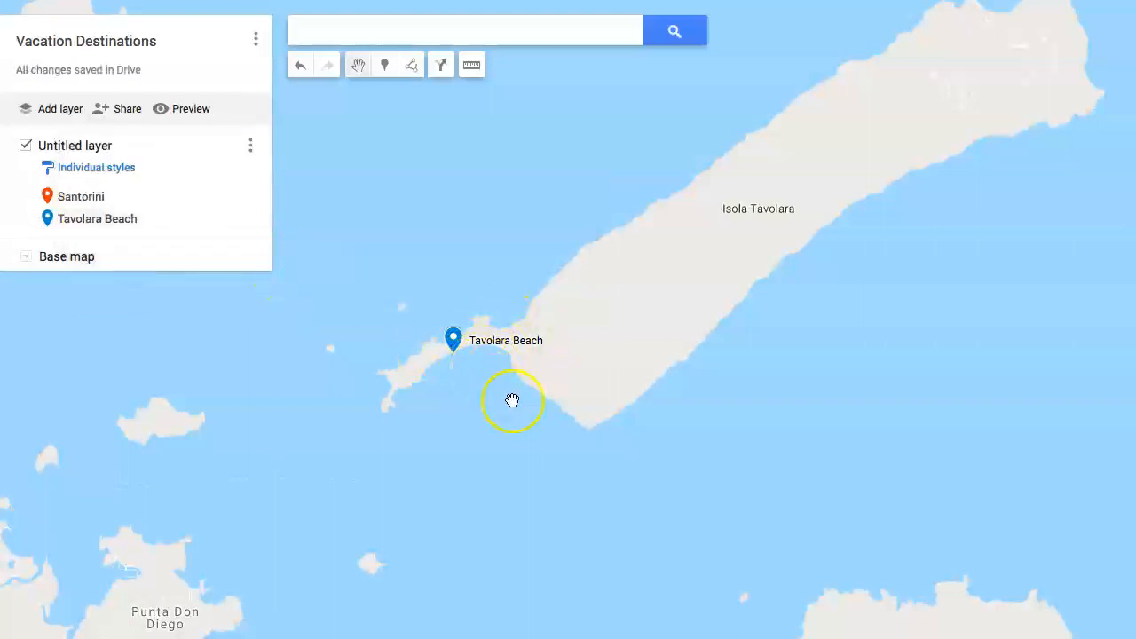
Preview the Vacation Destinations map in view-only mode with both the Tavolara Beach and Santorini markers in view
scroll(520, 402, down, 3)
scroll(522, 402, down, 5)
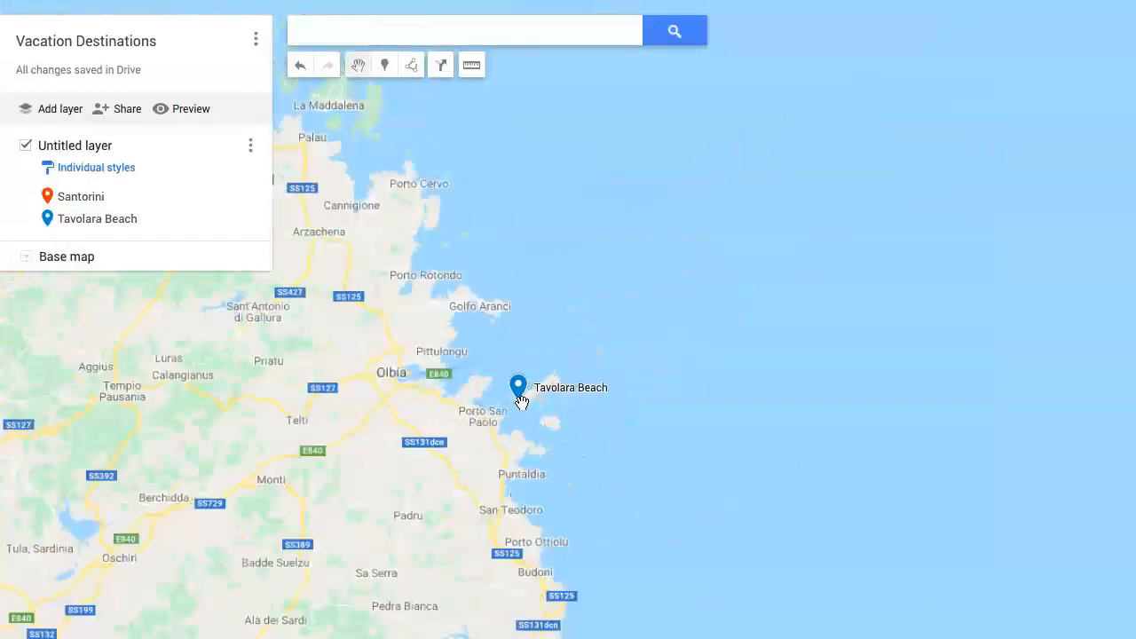
scroll(522, 402, down, 3)
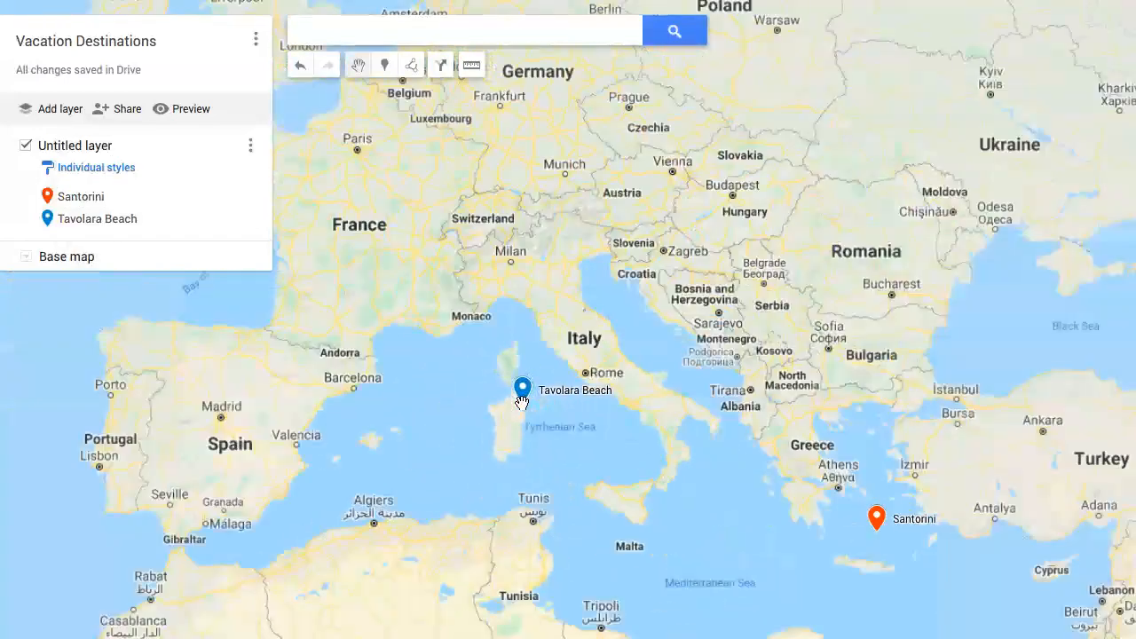
drag(576, 458, 472, 315)
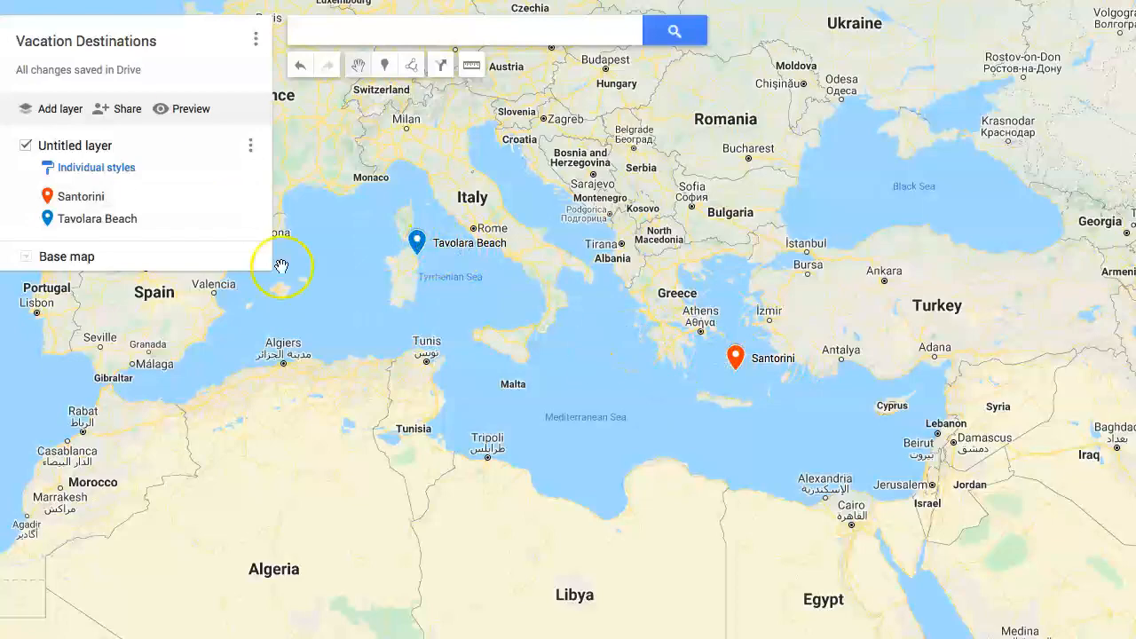
click(181, 114)
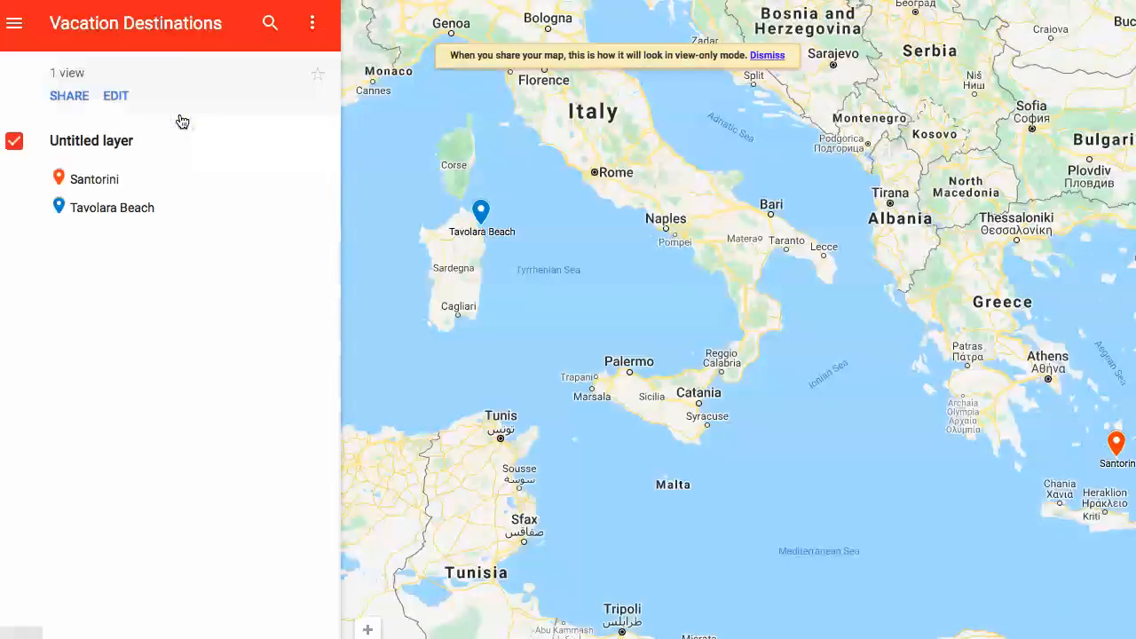
click(126, 319)
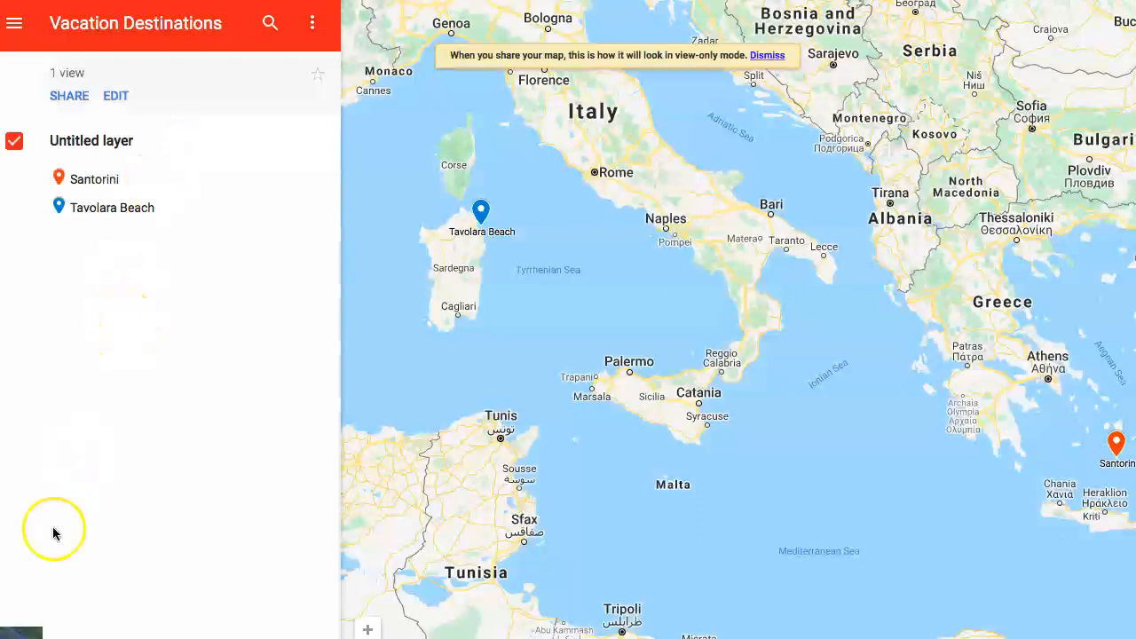
scroll(501, 371, down, 2)
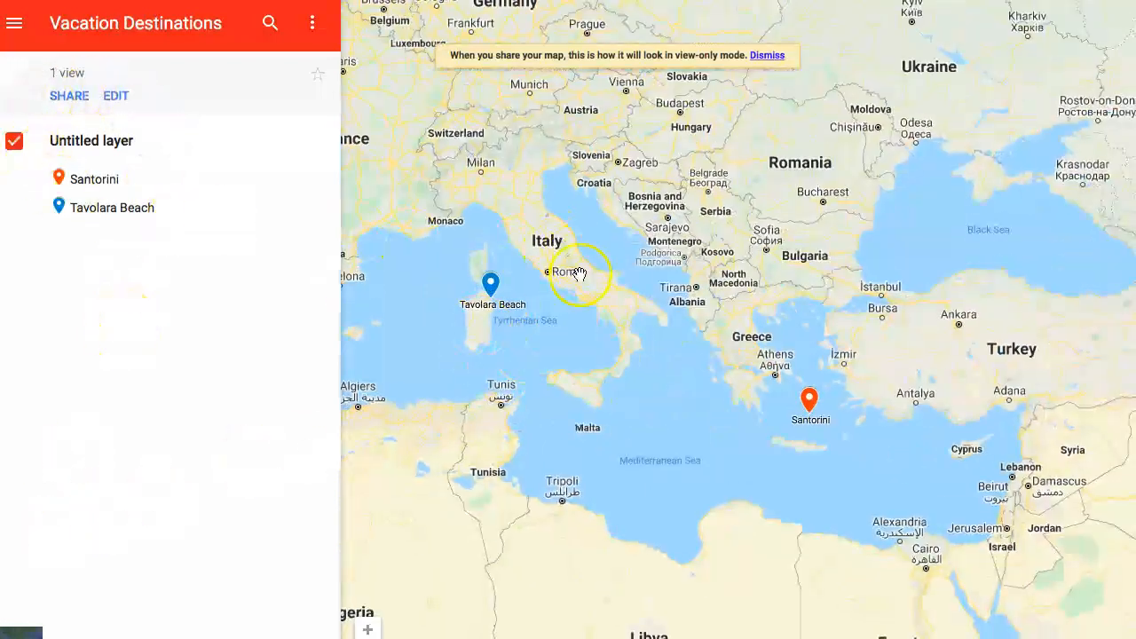
drag(591, 213, 617, 203)
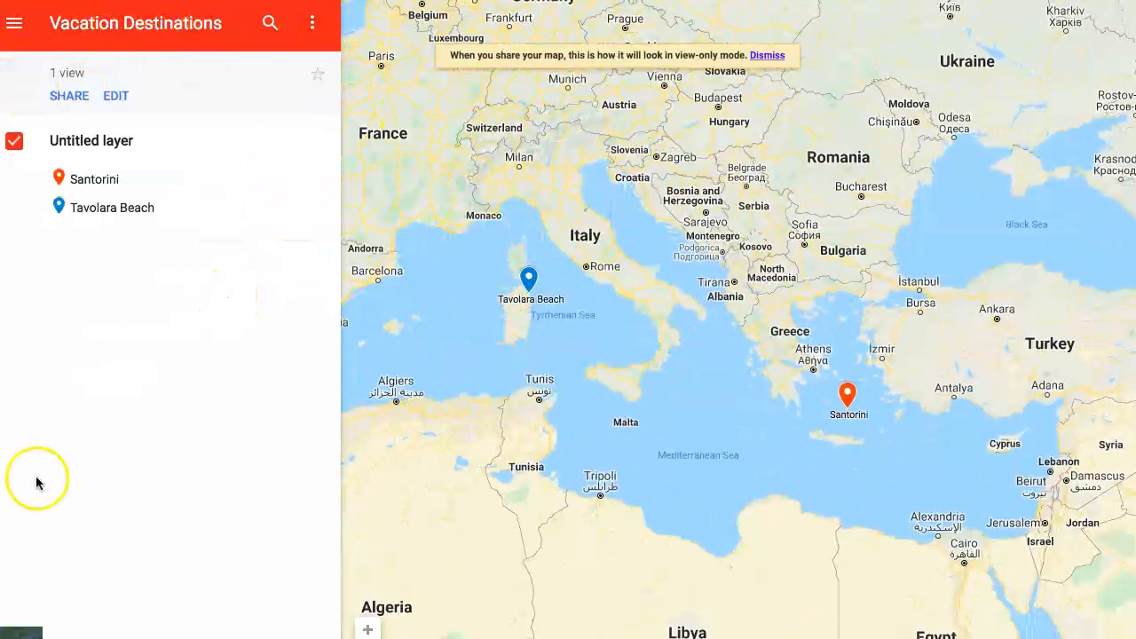
Examine the sharing options of the previewed map and its web address, closing both without sharing
click(65, 98)
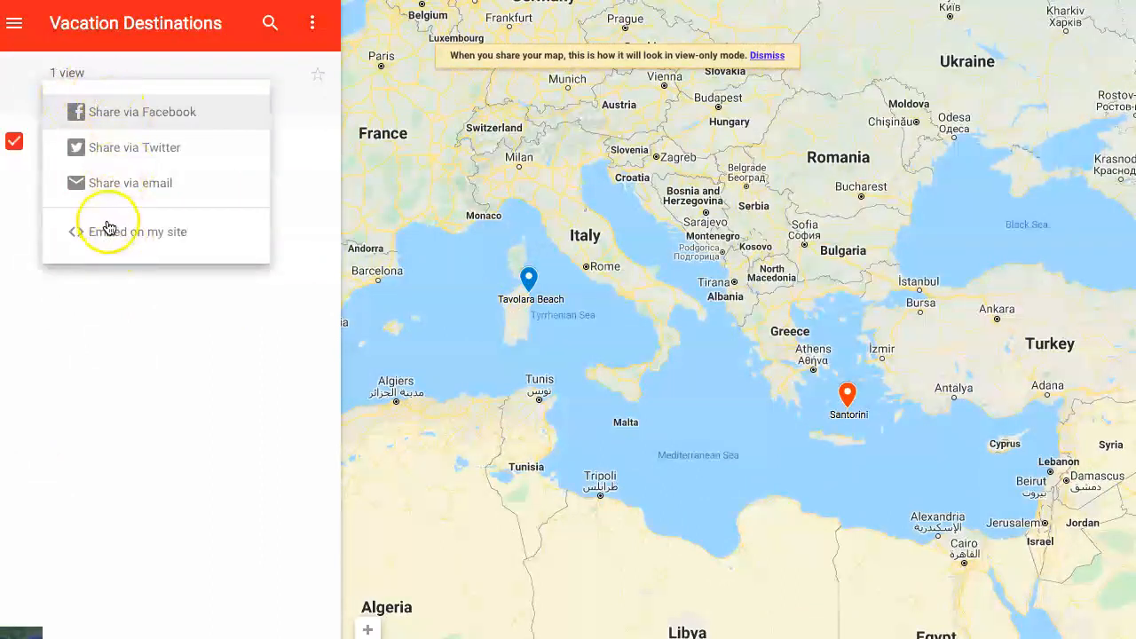
click(135, 406)
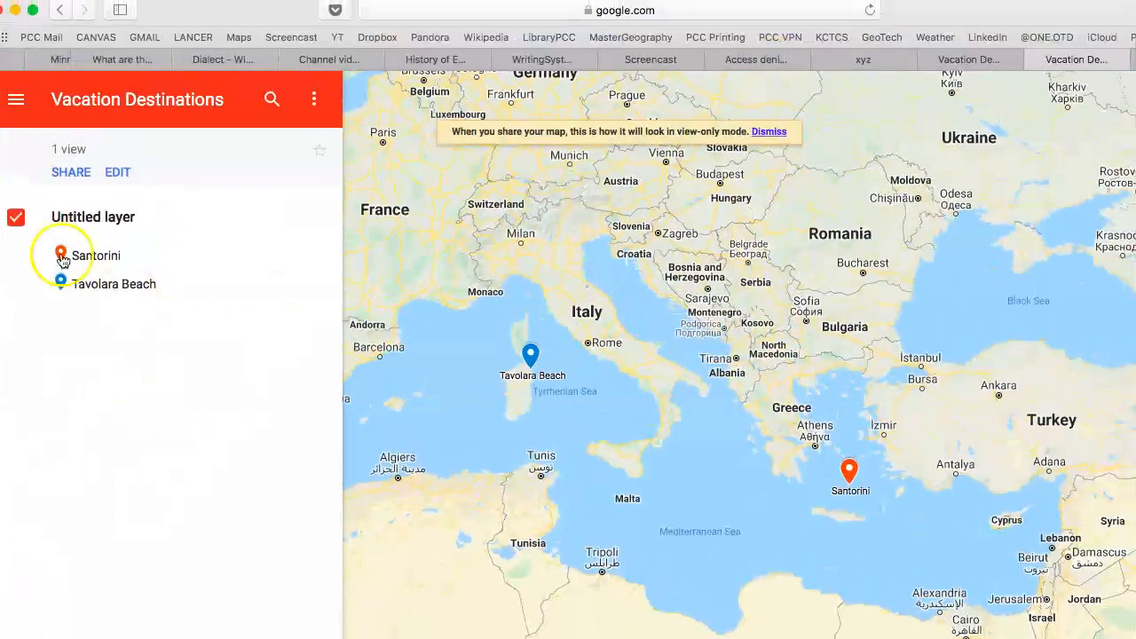
click(728, 10)
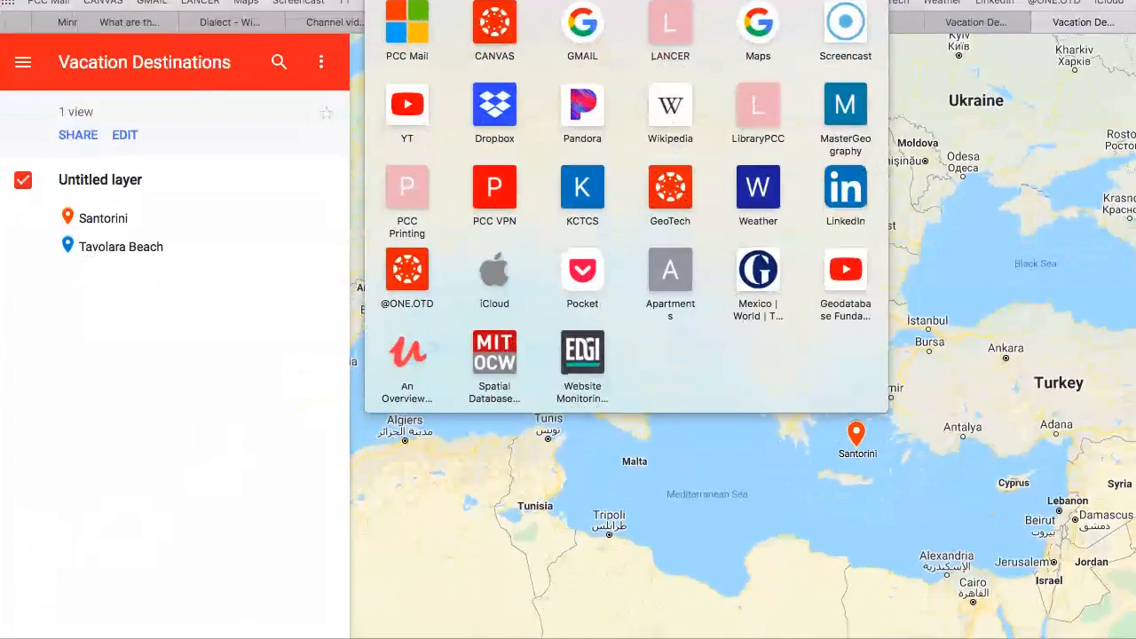
click(162, 517)
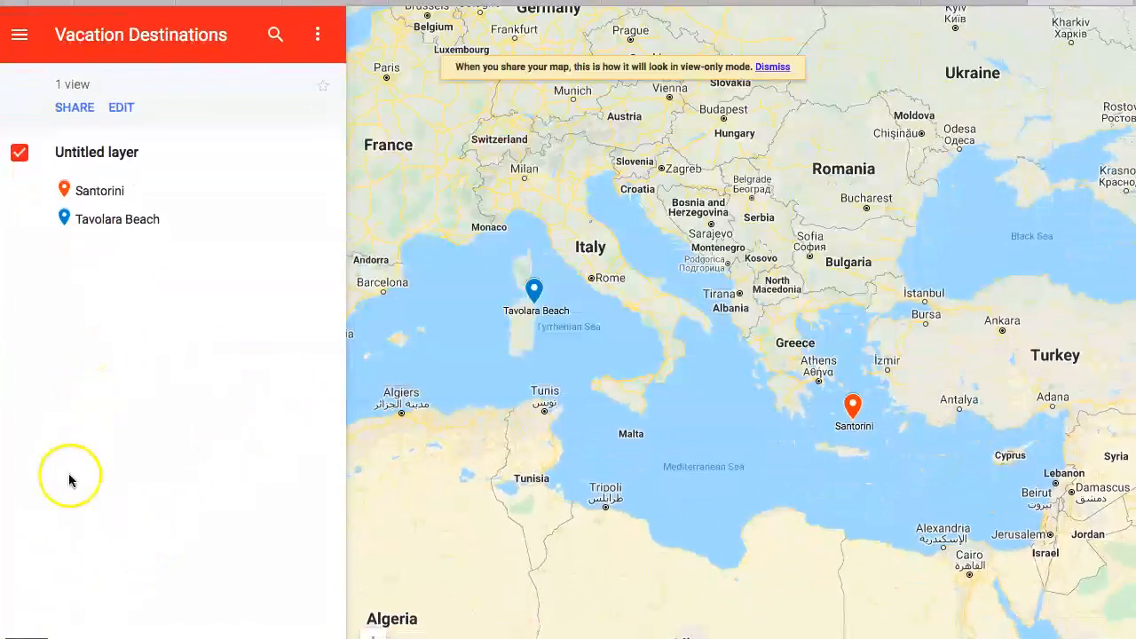